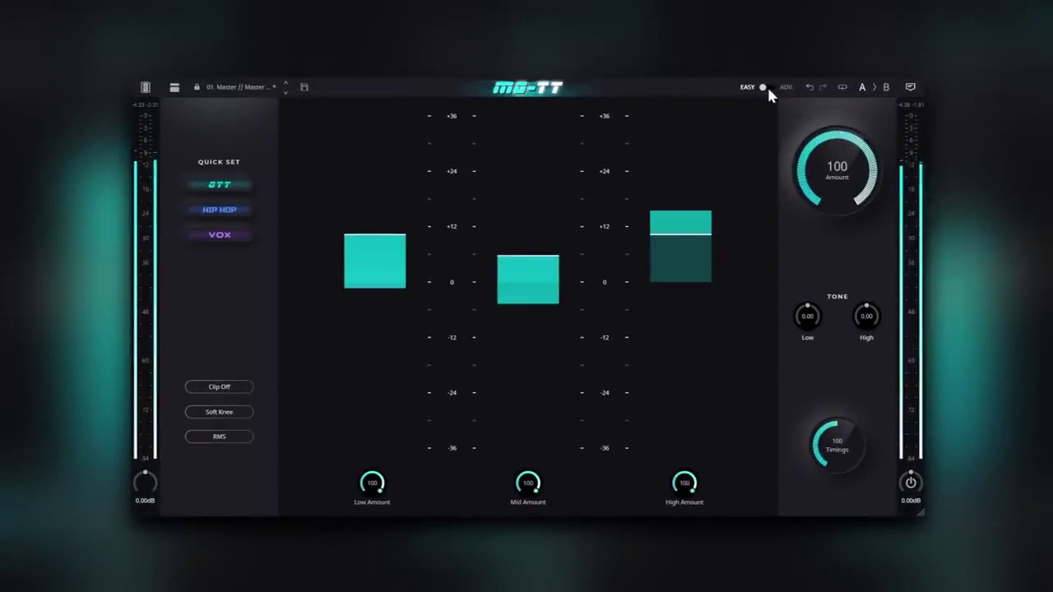
Flip the compressor into its advanced view and back to the simple view.
{"action": "left_click", "coordinate": [767, 88]}
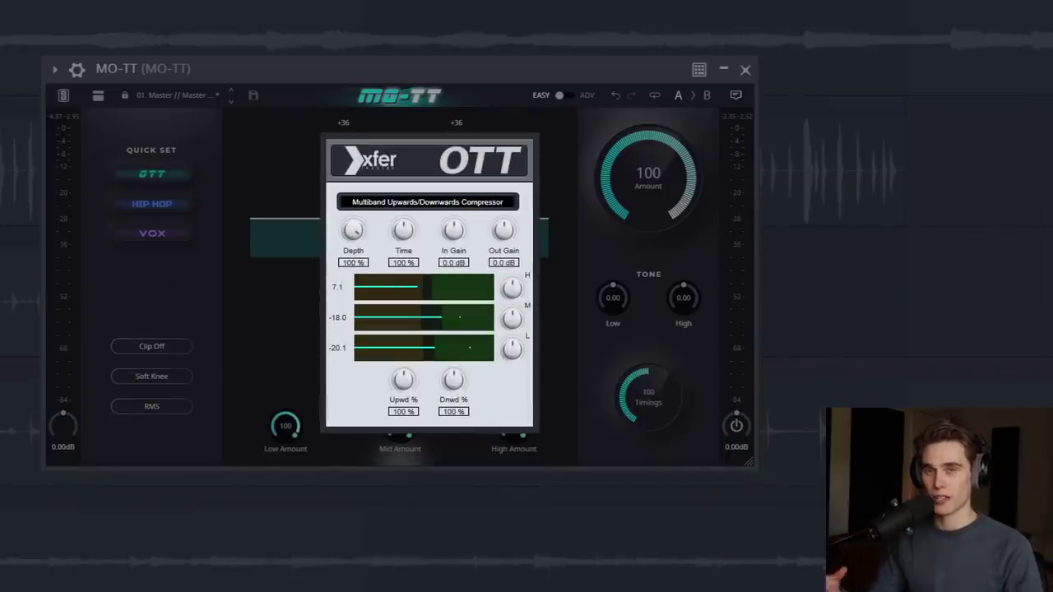
{"action": "mouse_move", "coordinate": [497, 195]}
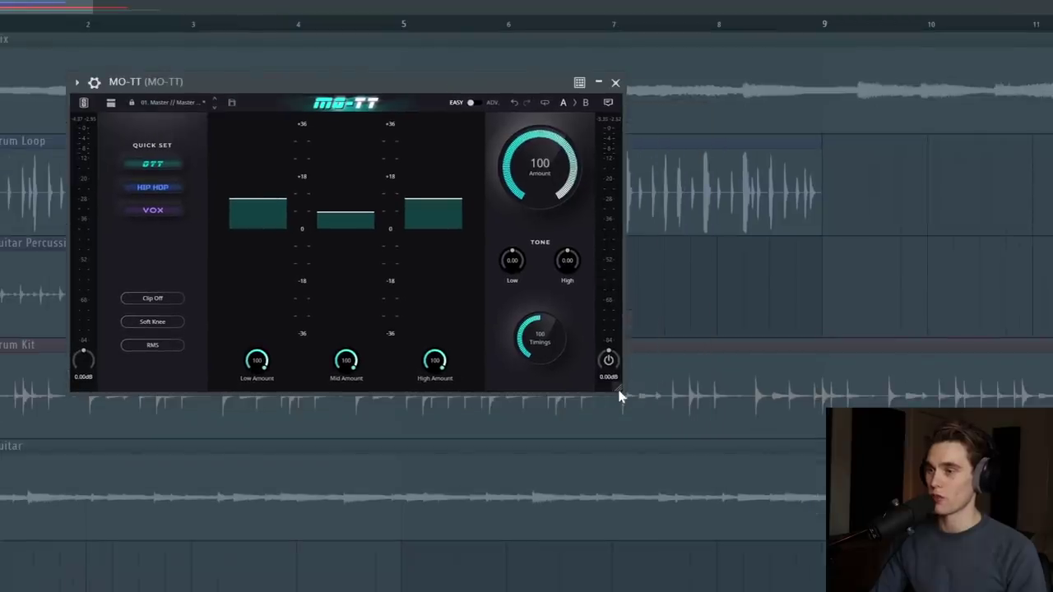
{"action": "left_click", "coordinate": [470, 103]}
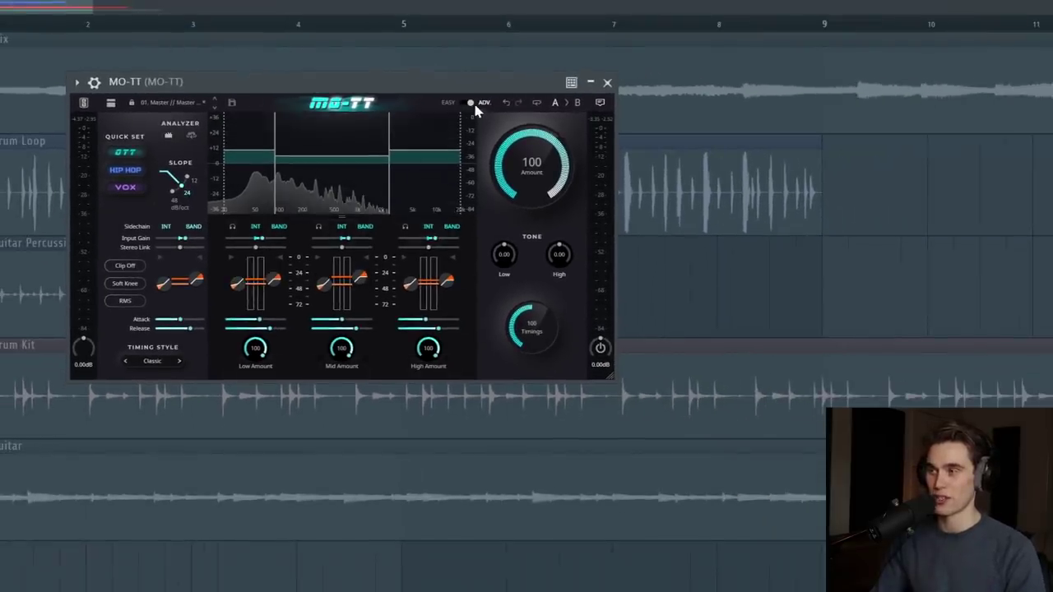
{"action": "left_click", "coordinate": [471, 103]}
Play the mix and compare the compressor against bypass.
{"action": "mouse_move", "coordinate": [389, 229]}
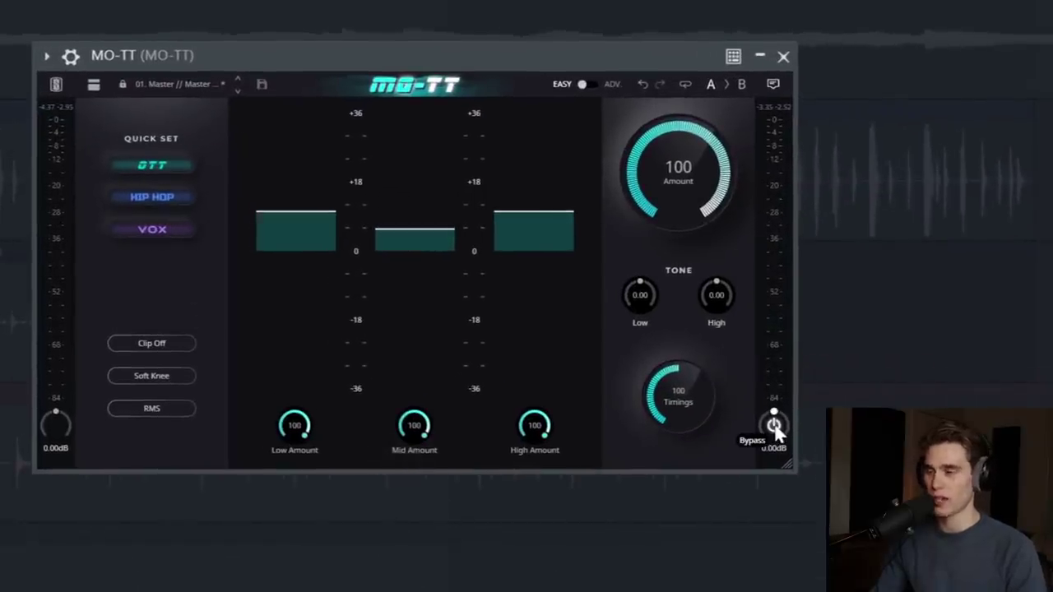
{"action": "left_click", "coordinate": [774, 426]}
{"action": "key", "text": "space"}
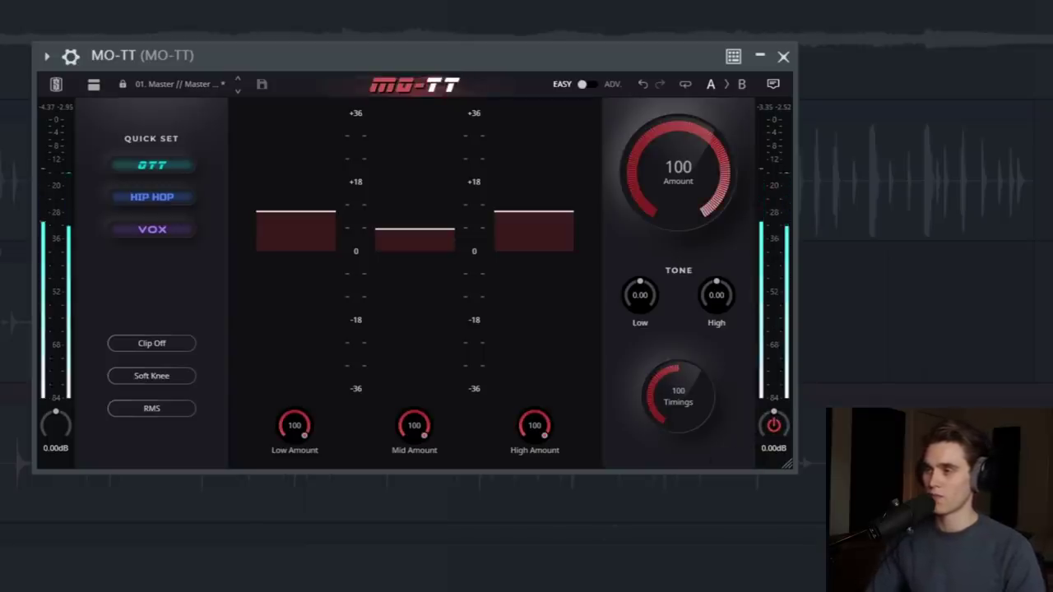
{"action": "left_click", "coordinate": [776, 444]}
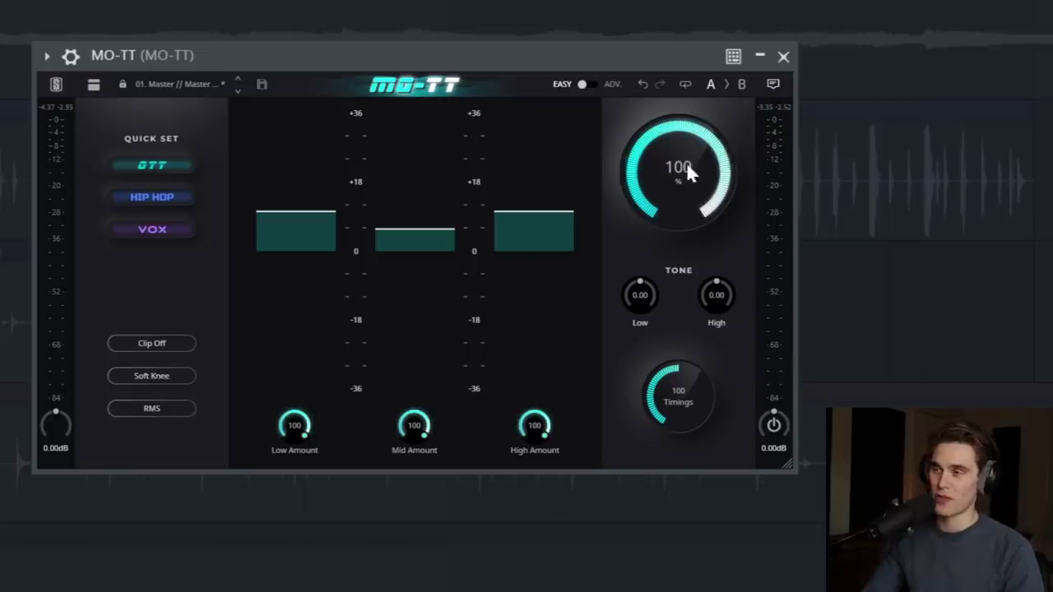
Lower Amount to about 38 and A/B the lighter setting against bypass.
{"action": "left_click_drag", "start_coordinate": [680, 173], "coordinate": [684, 263]}
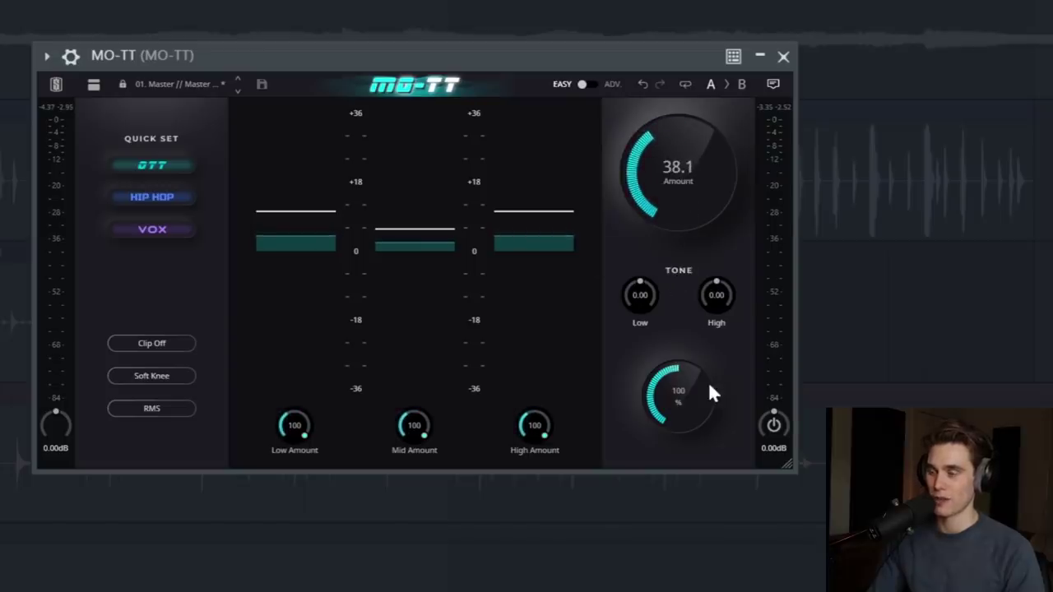
{"action": "key", "text": "space"}
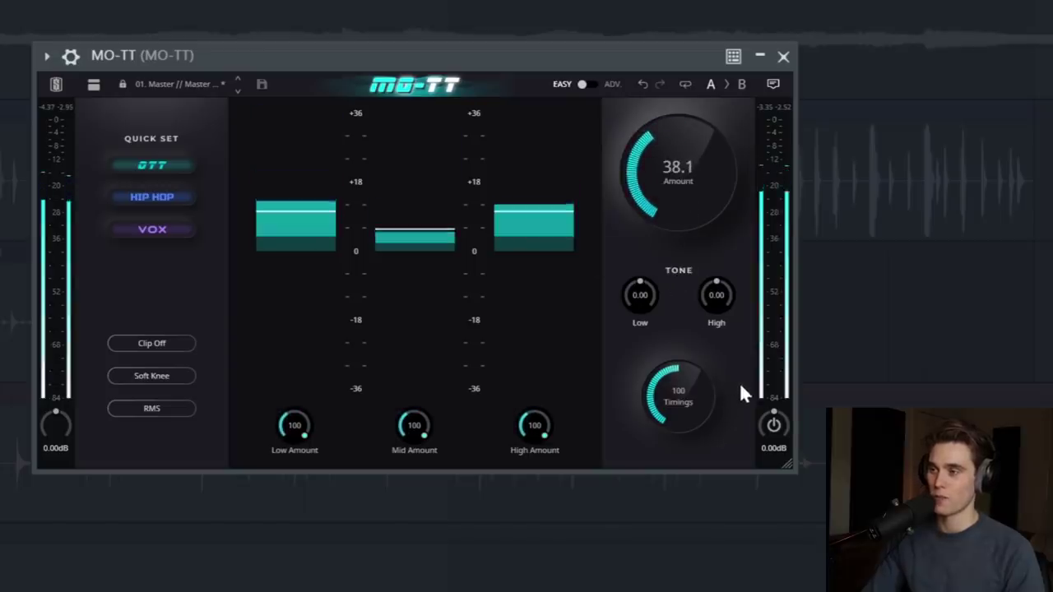
{"action": "left_click", "coordinate": [774, 426]}
{"action": "left_click", "coordinate": [773, 426]}
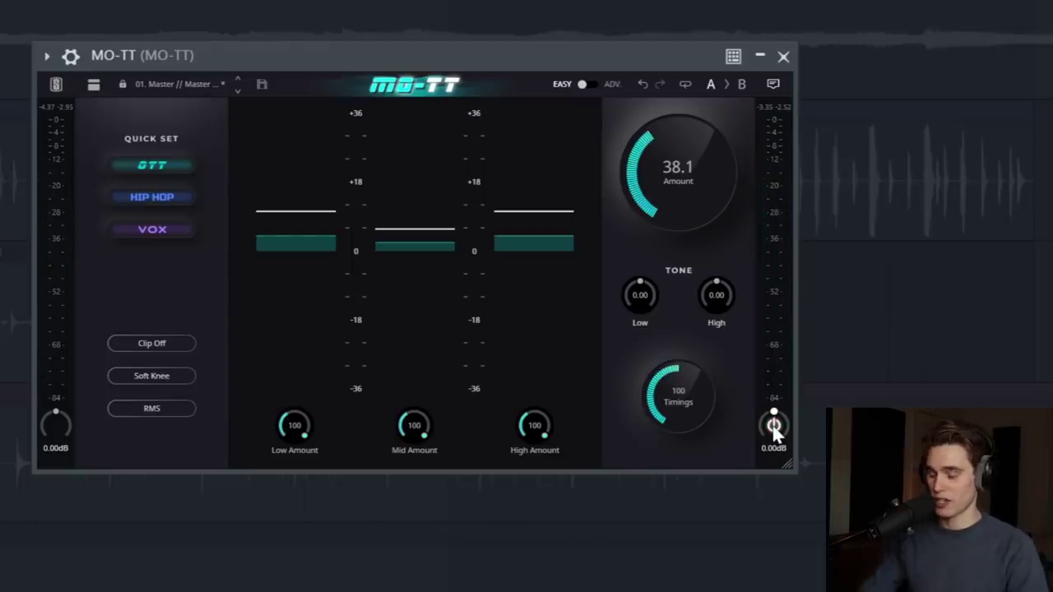
Raise Amount to 45.3, glancing at the advanced band view before returning to simple.
{"action": "left_click_drag", "start_coordinate": [671, 222], "coordinate": [612, 114]}
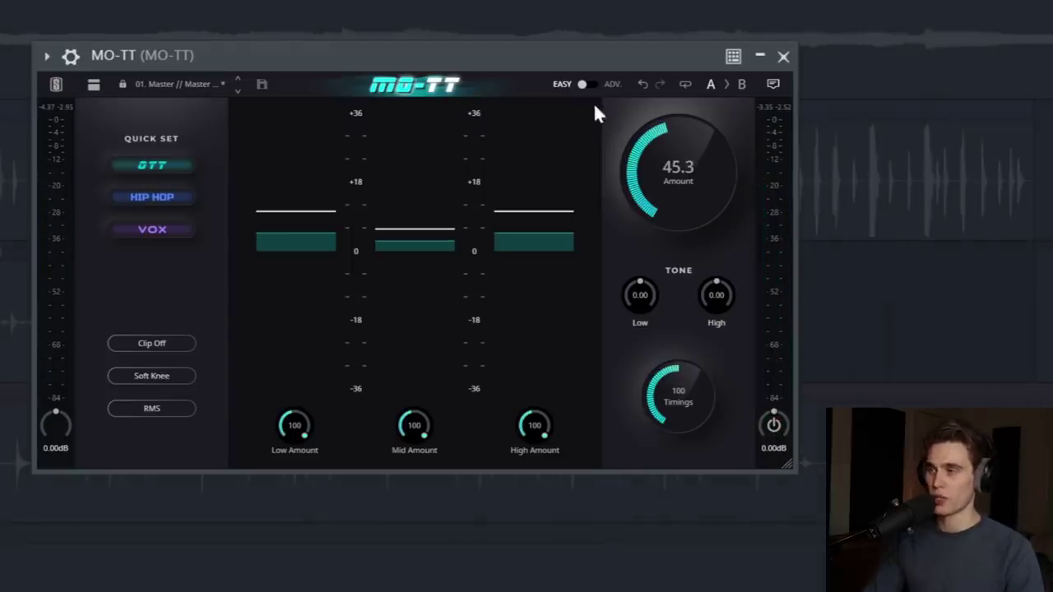
{"action": "left_click", "coordinate": [589, 84]}
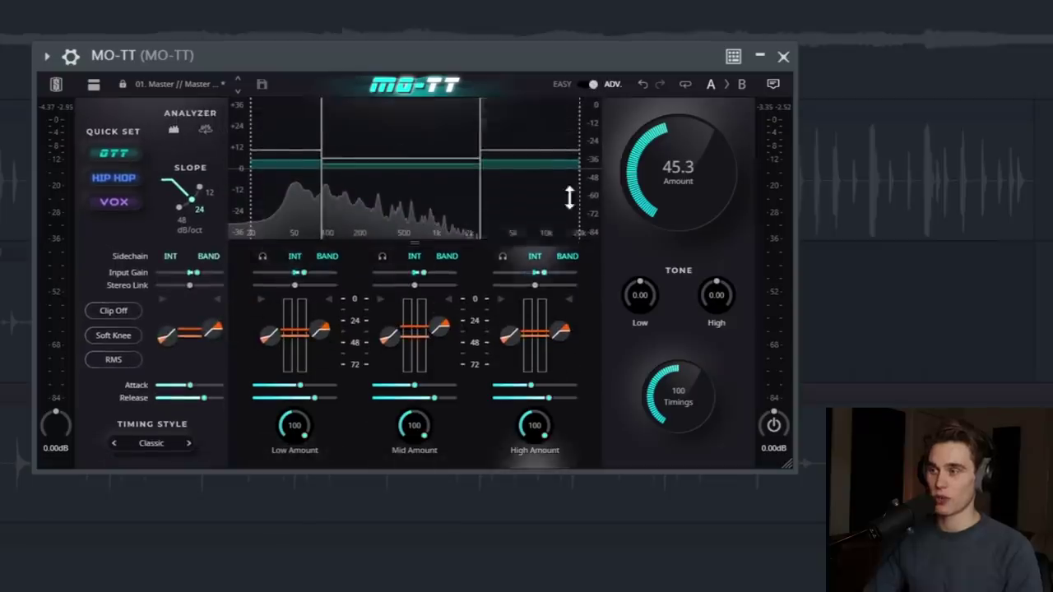
{"action": "left_click", "coordinate": [584, 83]}
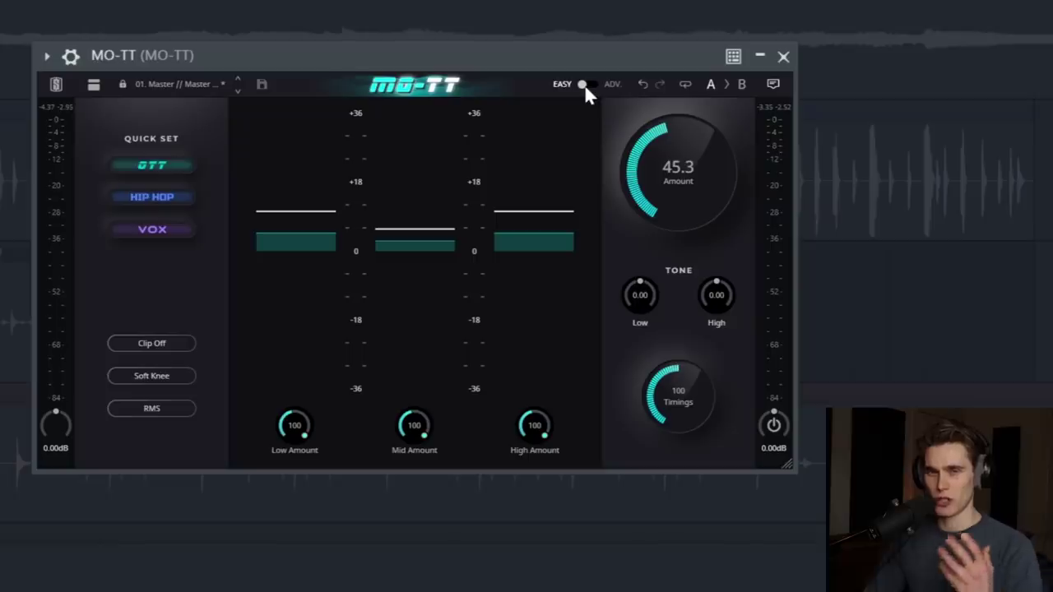
Audition the OTT, Hip Hop and VOX quick-set presets in turn.
{"action": "mouse_move", "coordinate": [428, 272]}
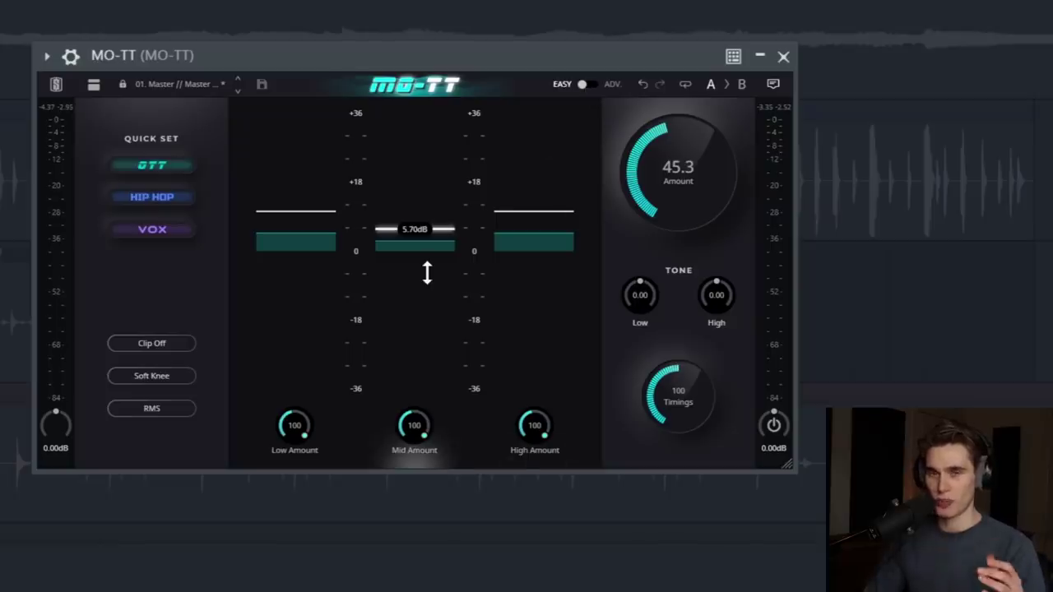
{"action": "left_click", "coordinate": [152, 197]}
{"action": "left_click", "coordinate": [155, 231]}
{"action": "left_click", "coordinate": [174, 165]}
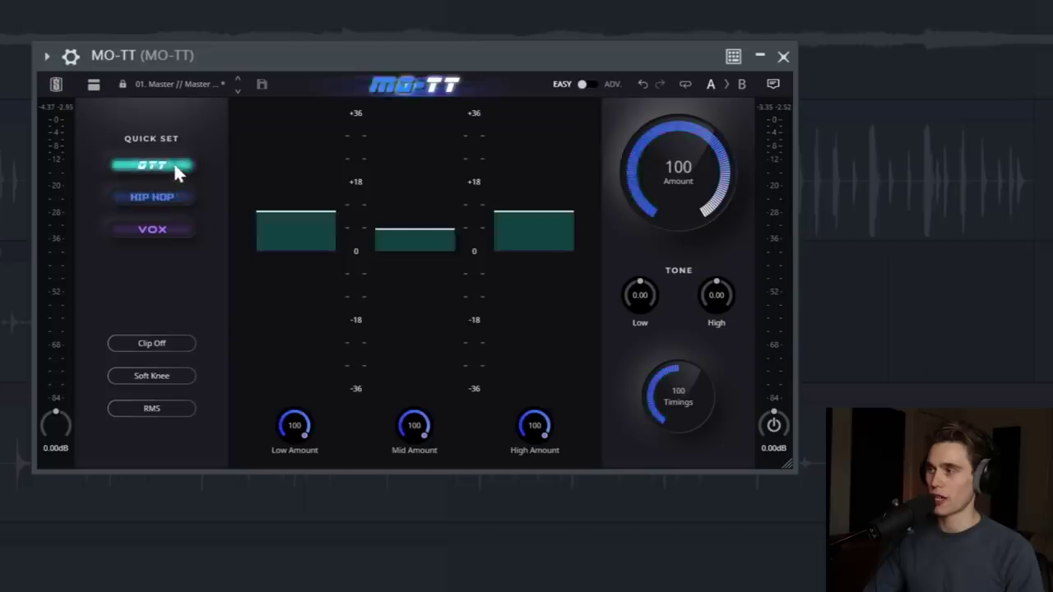
{"action": "left_click", "coordinate": [163, 199]}
{"action": "left_click", "coordinate": [171, 224]}
{"action": "left_click", "coordinate": [175, 198]}
{"action": "left_click", "coordinate": [176, 167]}
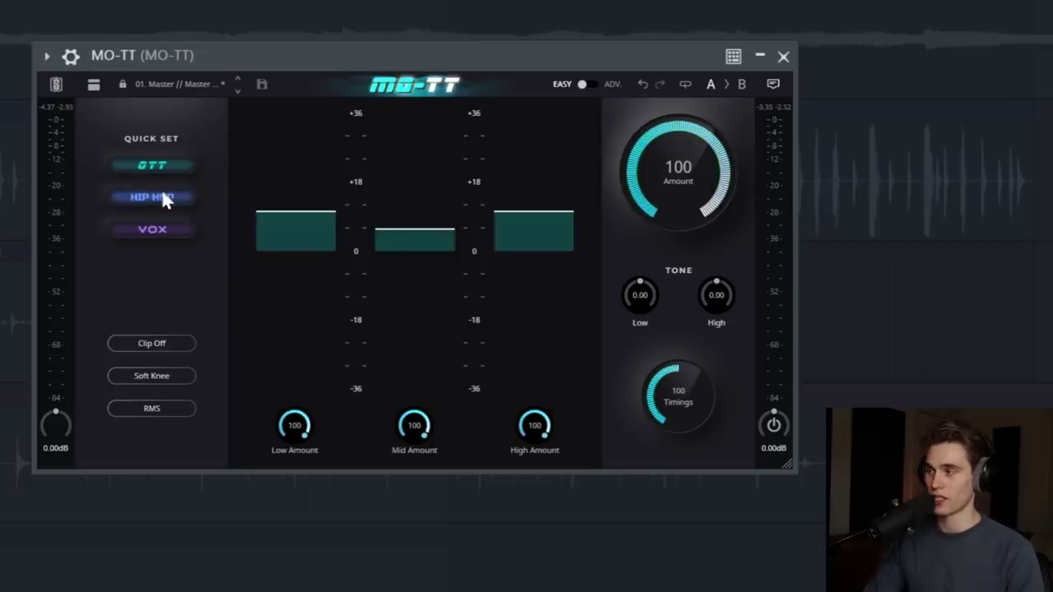
Cycle the quick sets again and settle on Hip Hop, with Amount 100 and low band 6 dB.
{"action": "left_click", "coordinate": [160, 200]}
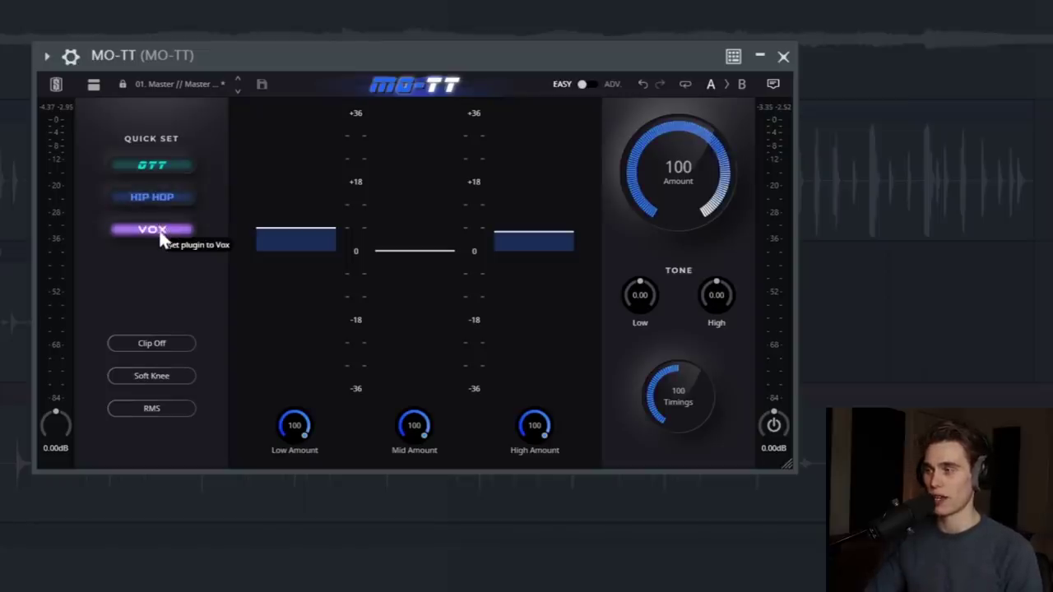
{"action": "left_click", "coordinate": [163, 233]}
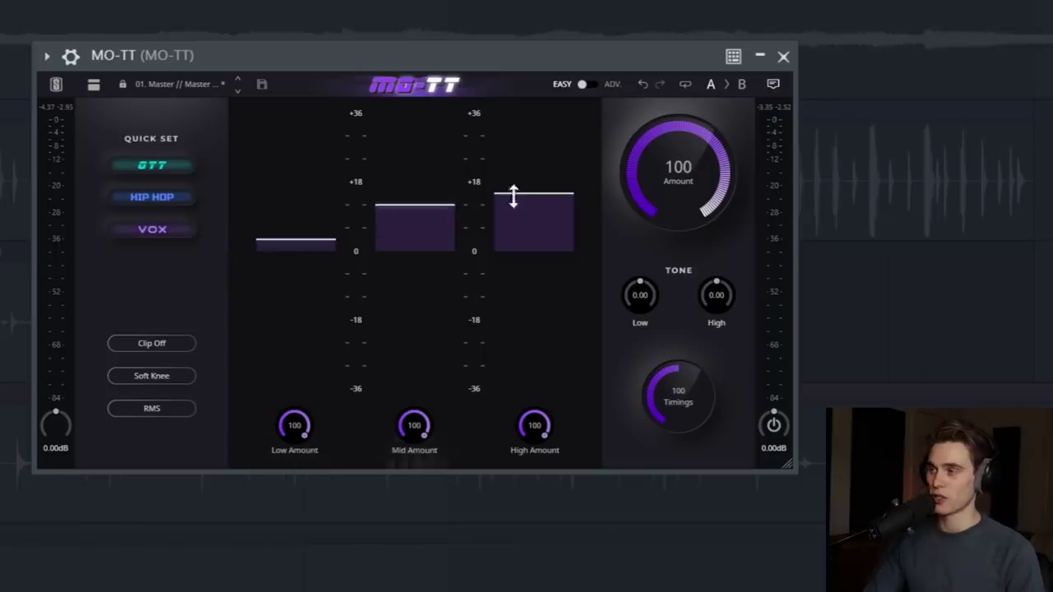
{"action": "mouse_move", "coordinate": [281, 247]}
{"action": "left_click", "coordinate": [167, 198]}
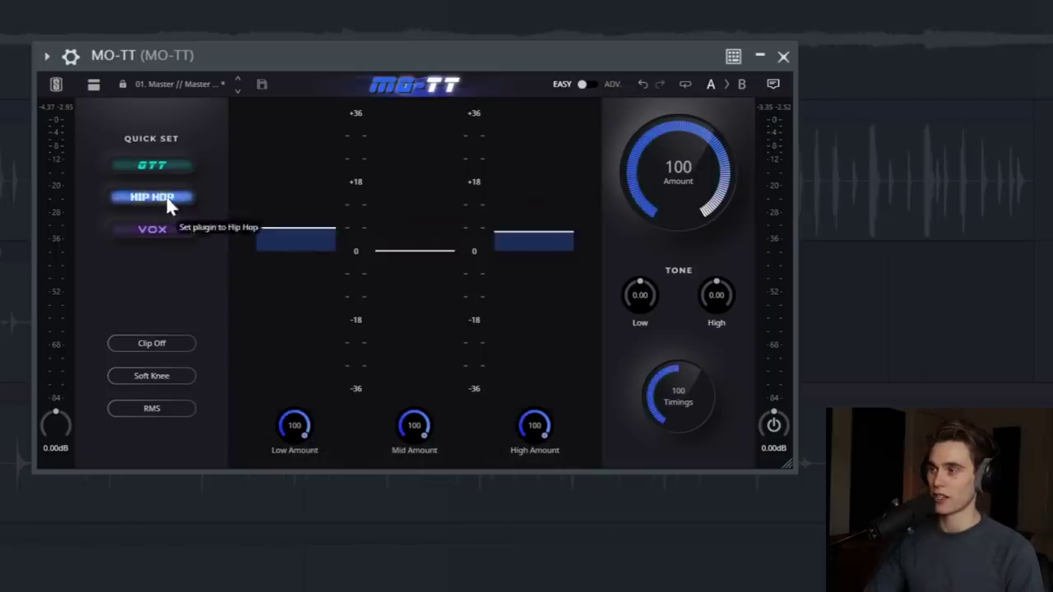
{"action": "left_click", "coordinate": [167, 229]}
{"action": "left_click", "coordinate": [167, 198]}
{"action": "left_click", "coordinate": [169, 166]}
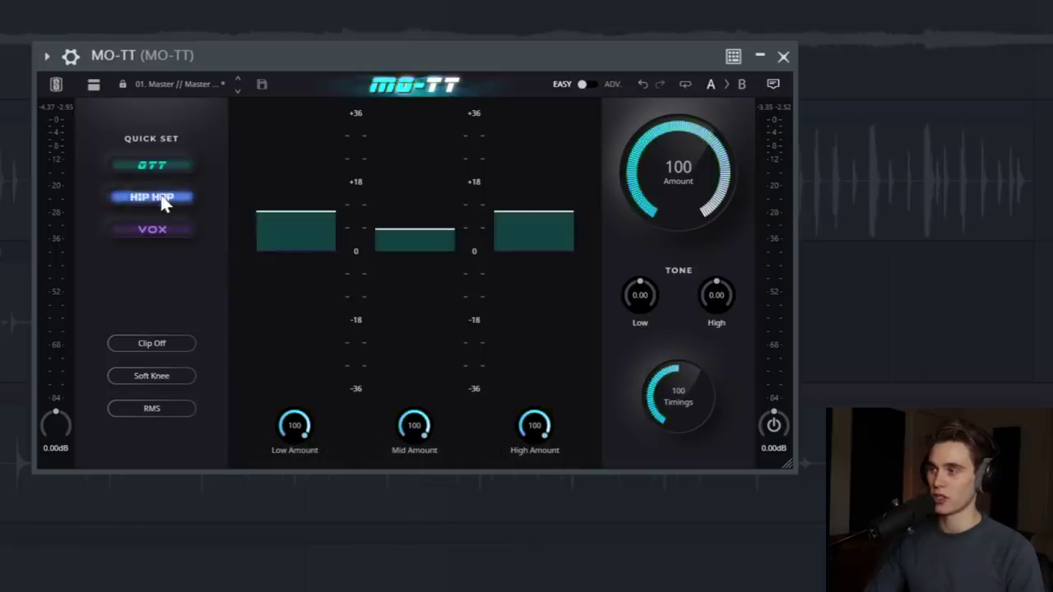
{"action": "left_click", "coordinate": [165, 199]}
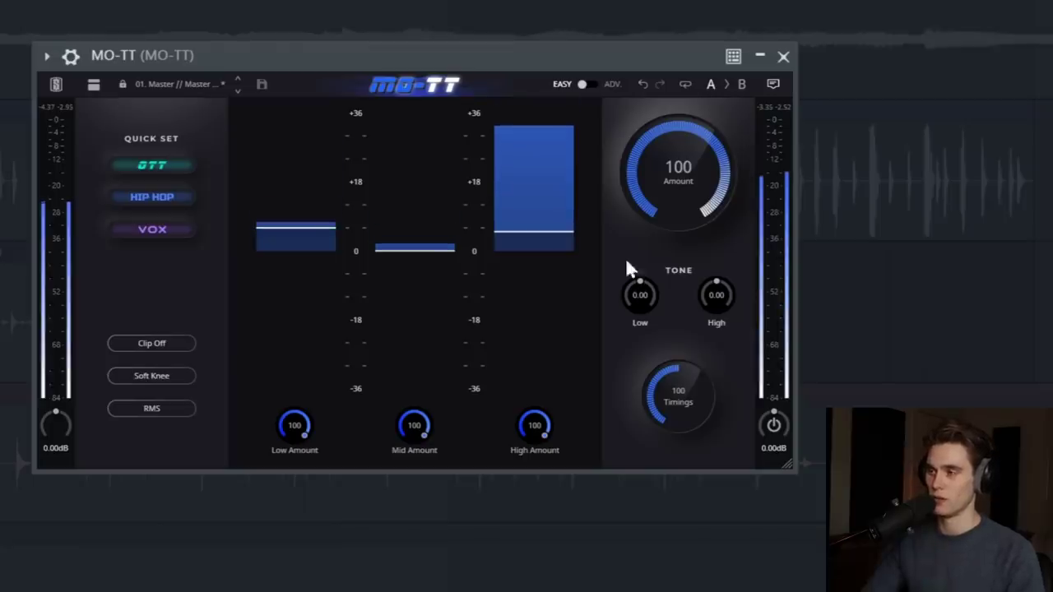
{"action": "left_click", "coordinate": [773, 426]}
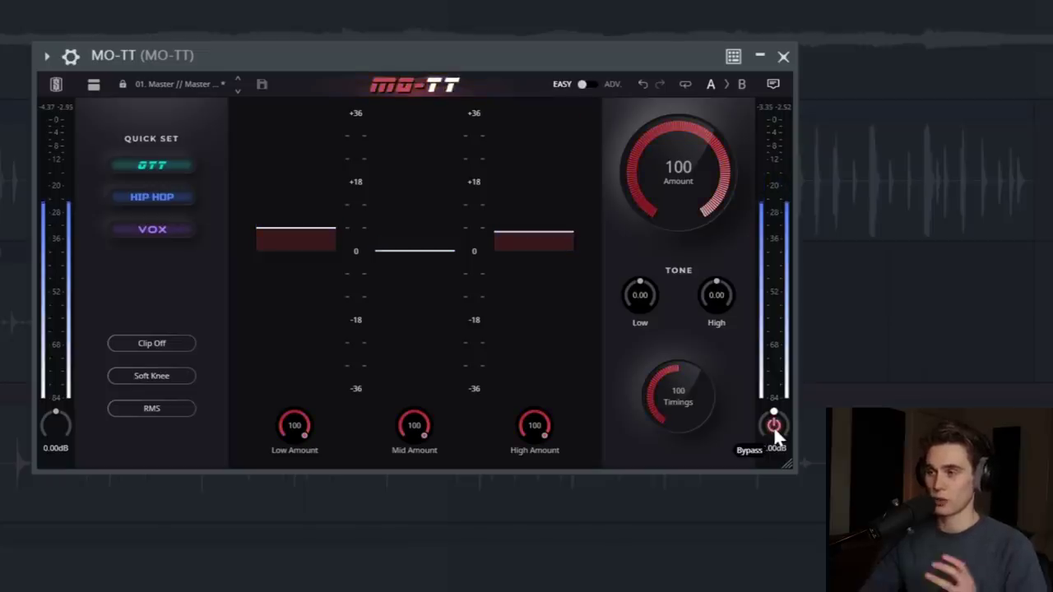
{"action": "left_click", "coordinate": [773, 426]}
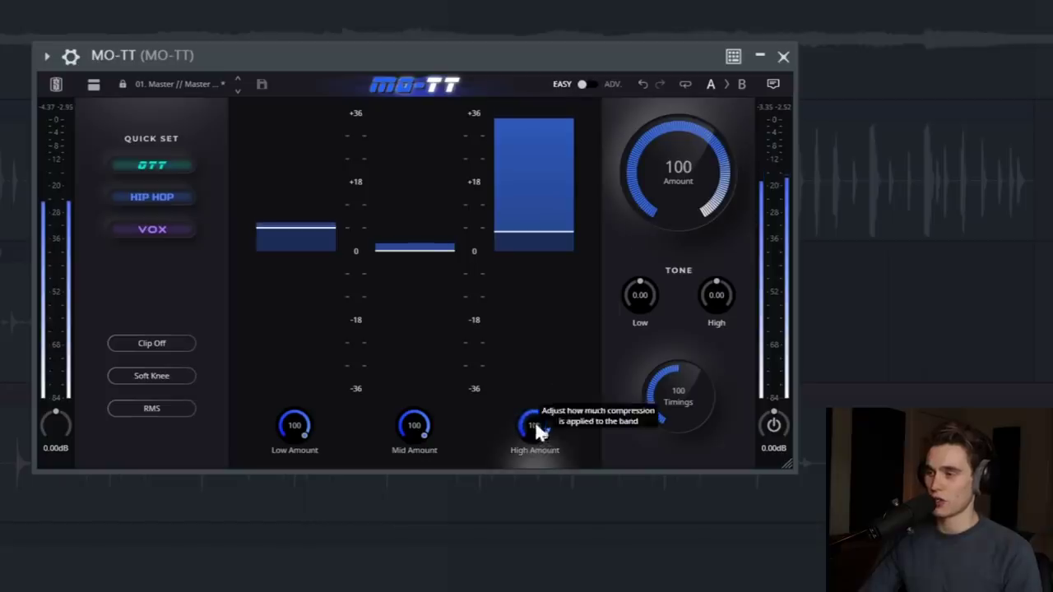
{"action": "left_click_drag", "start_coordinate": [535, 430], "coordinate": [551, 383]}
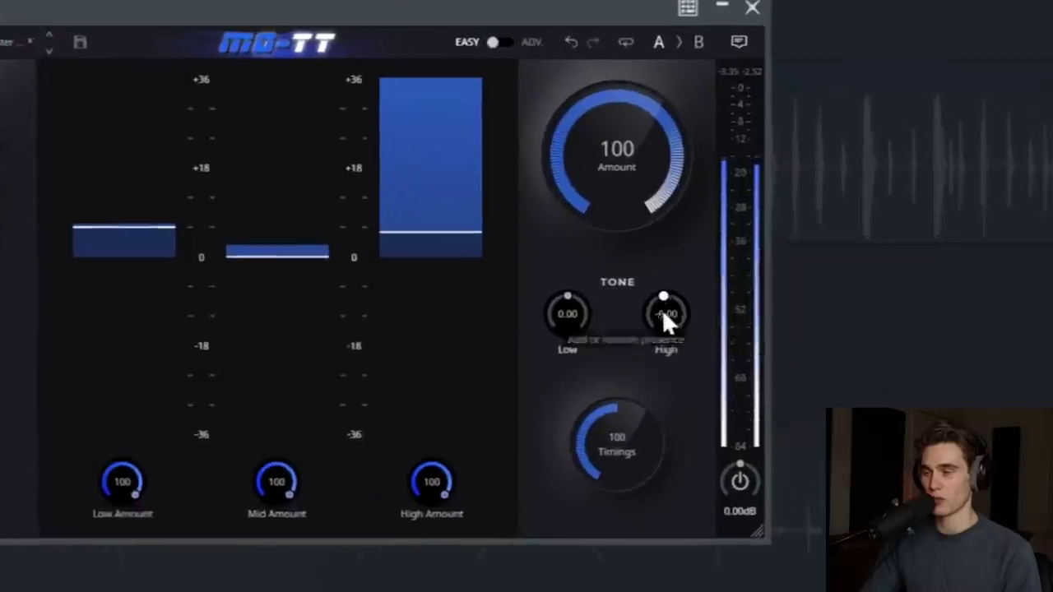
{"action": "left_click_drag", "start_coordinate": [720, 301], "coordinate": [703, 386]}
{"action": "left_click_drag", "start_coordinate": [598, 466], "coordinate": [618, 329]}
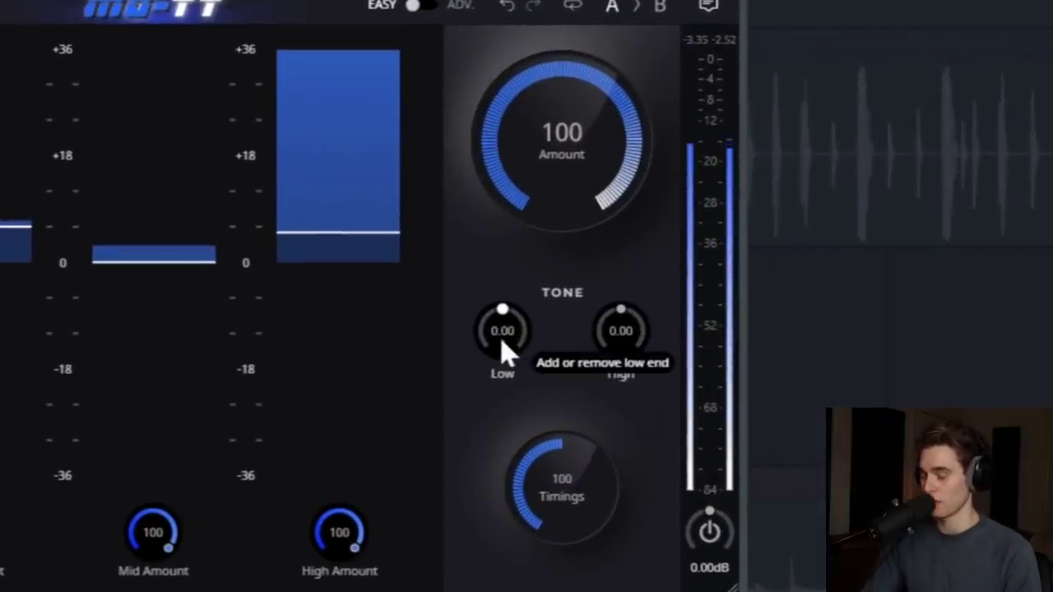
{"action": "mouse_move", "coordinate": [508, 343]}
{"action": "left_mouse_down"}
{"action": "mouse_move", "coordinate": [513, 298]}
{"action": "mouse_move", "coordinate": [502, 336]}
{"action": "left_mouse_up"}
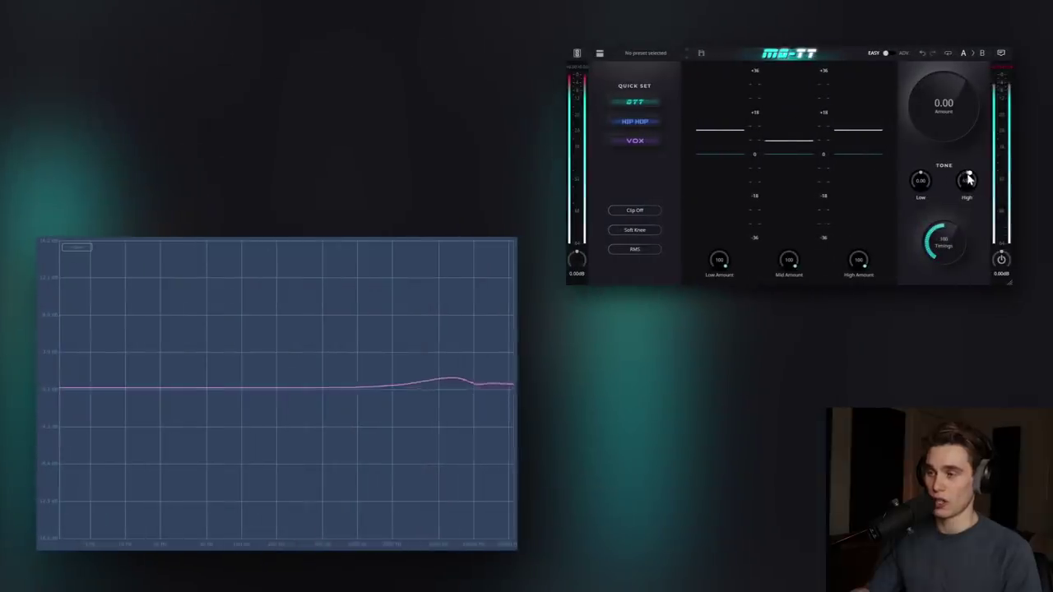
{"action": "left_click_drag", "start_coordinate": [967, 175], "coordinate": [920, 211]}
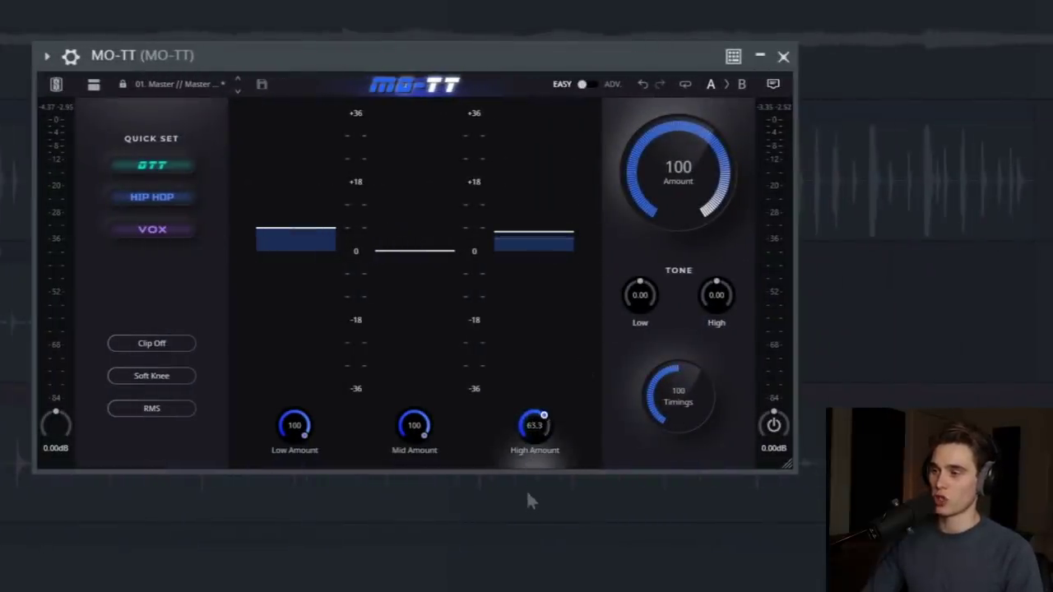
{"action": "left_click_drag", "start_coordinate": [527, 499], "coordinate": [543, 376]}
{"action": "left_click_drag", "start_coordinate": [673, 175], "coordinate": [667, 230]}
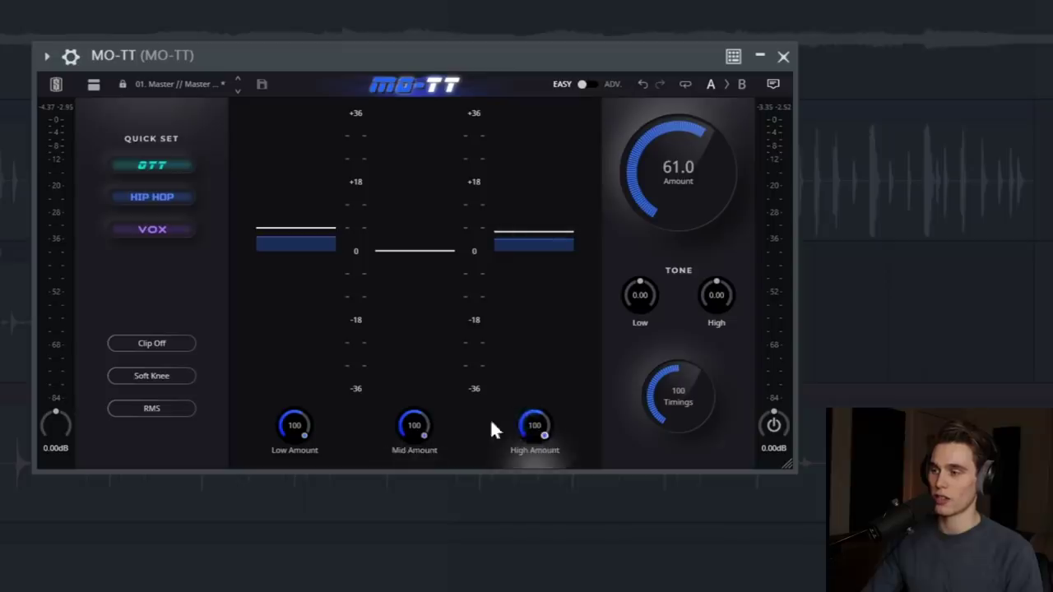
{"action": "left_click_drag", "start_coordinate": [413, 427], "coordinate": [405, 445]}
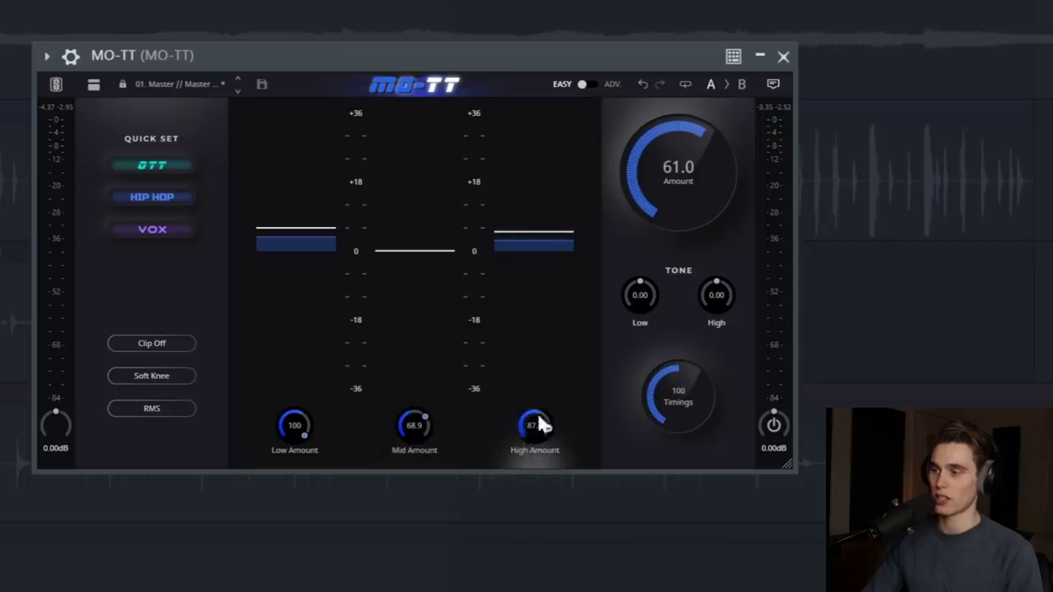
{"action": "left_click_drag", "start_coordinate": [668, 191], "coordinate": [697, 37]}
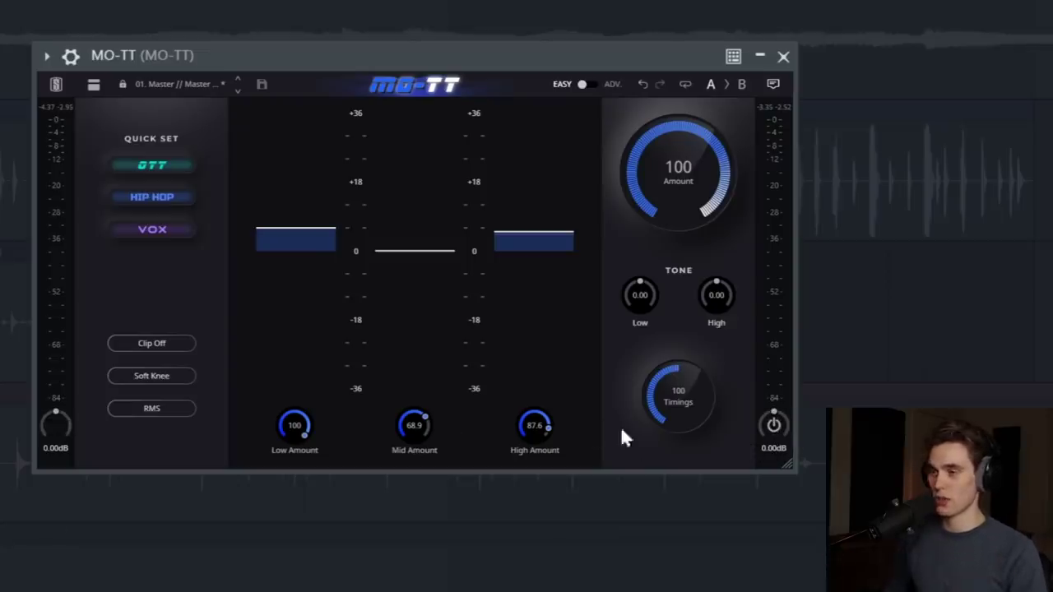
{"action": "left_click_drag", "start_coordinate": [45, 437], "coordinate": [56, 410]}
{"action": "double_click", "coordinate": [55, 414]}
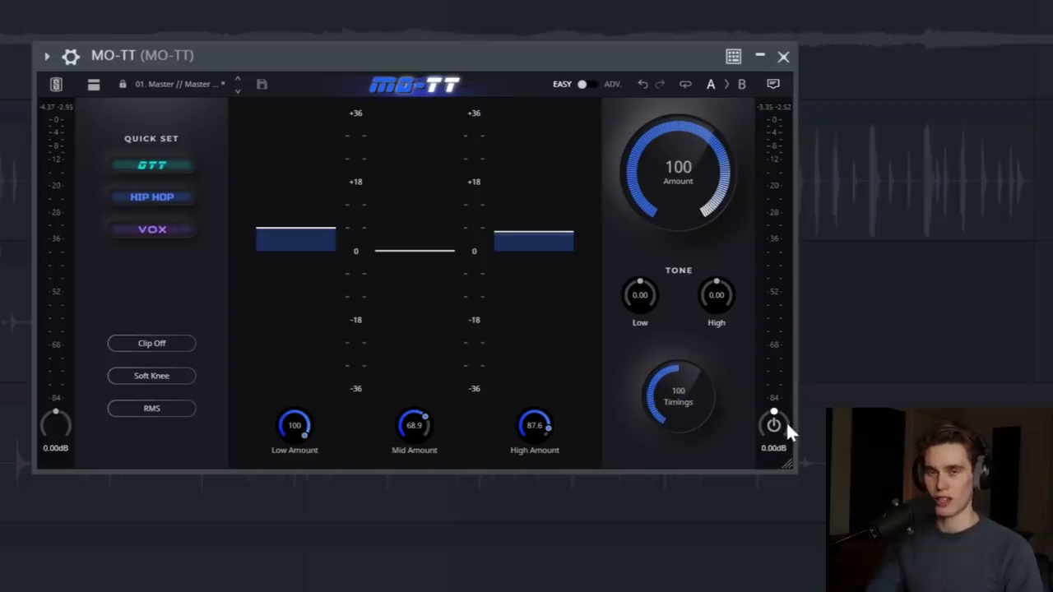
Load the Buss Platinium preset from the 04. Drums folder in the preset browser.
{"action": "left_click", "coordinate": [172, 85]}
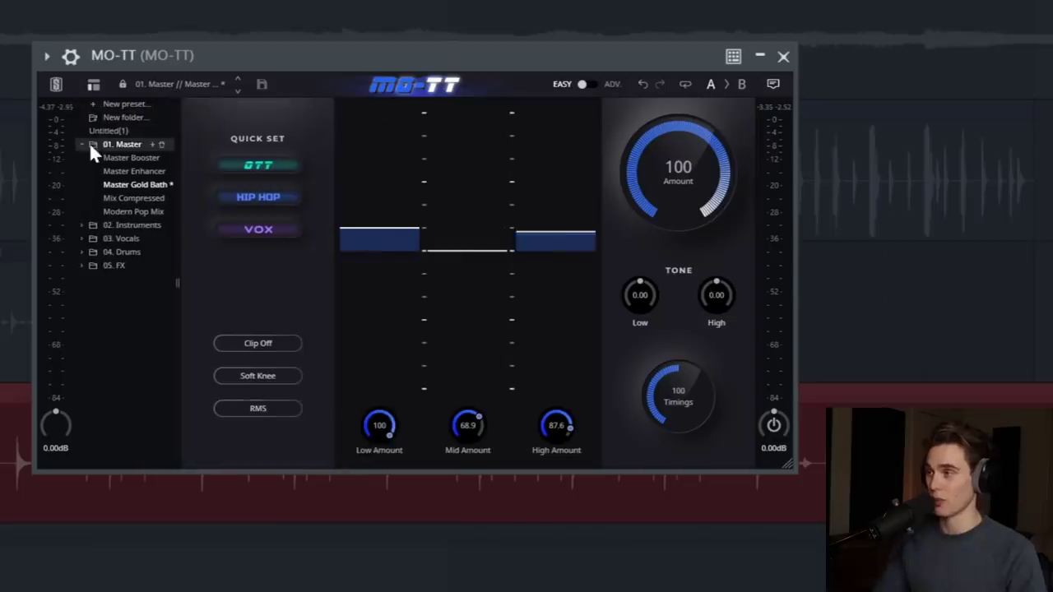
{"action": "left_click", "coordinate": [82, 145]}
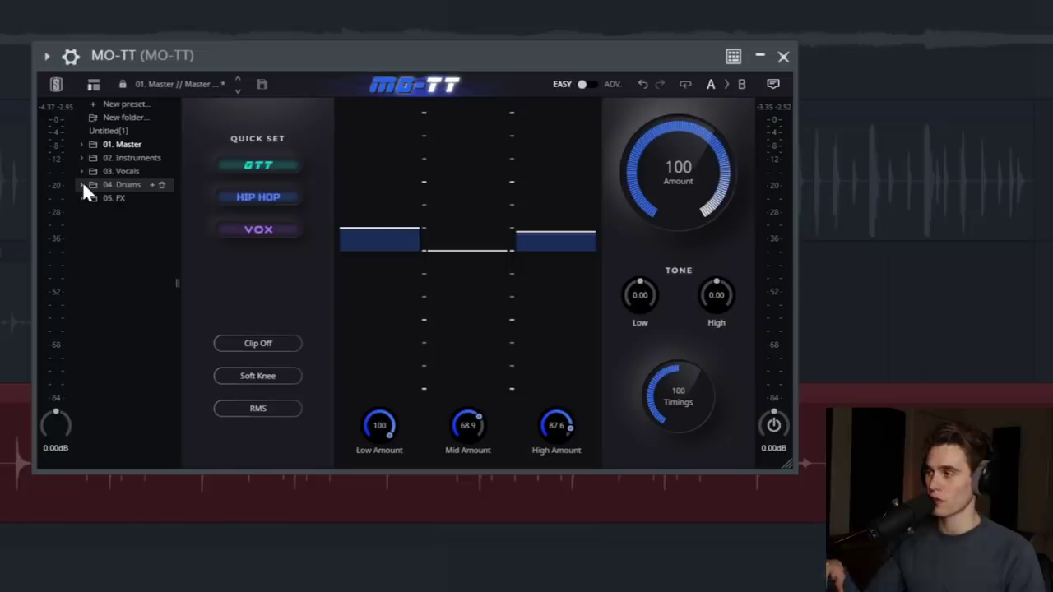
{"action": "left_click", "coordinate": [82, 184]}
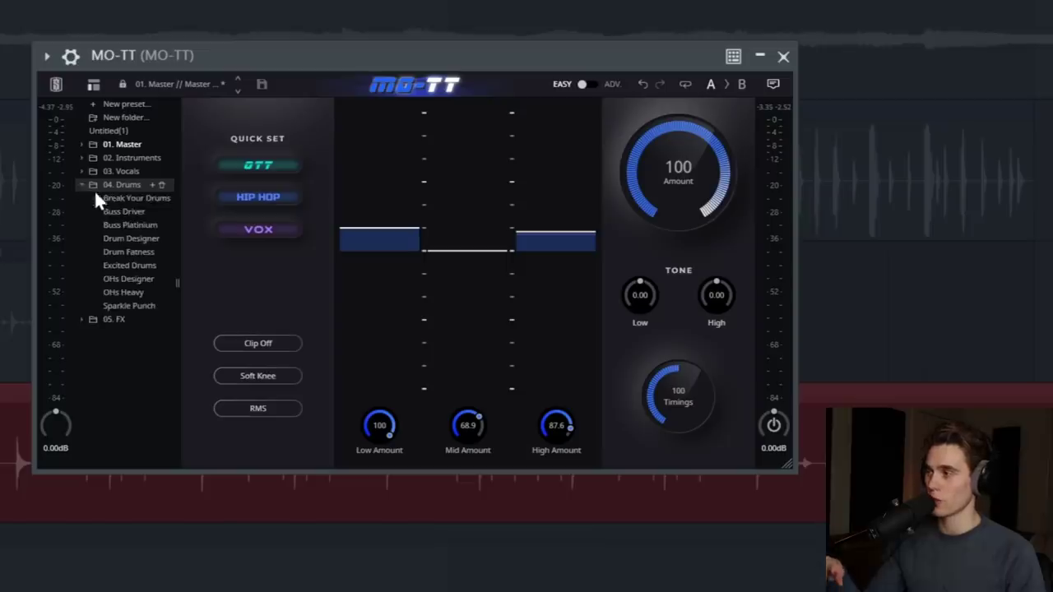
{"action": "left_click", "coordinate": [132, 223]}
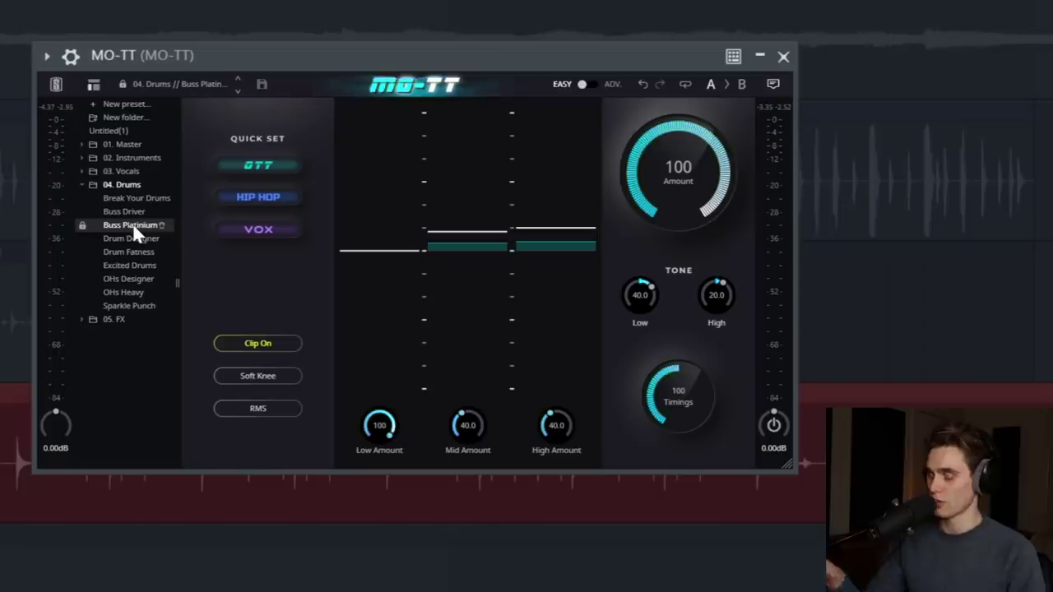
{"action": "left_click", "coordinate": [132, 223]}
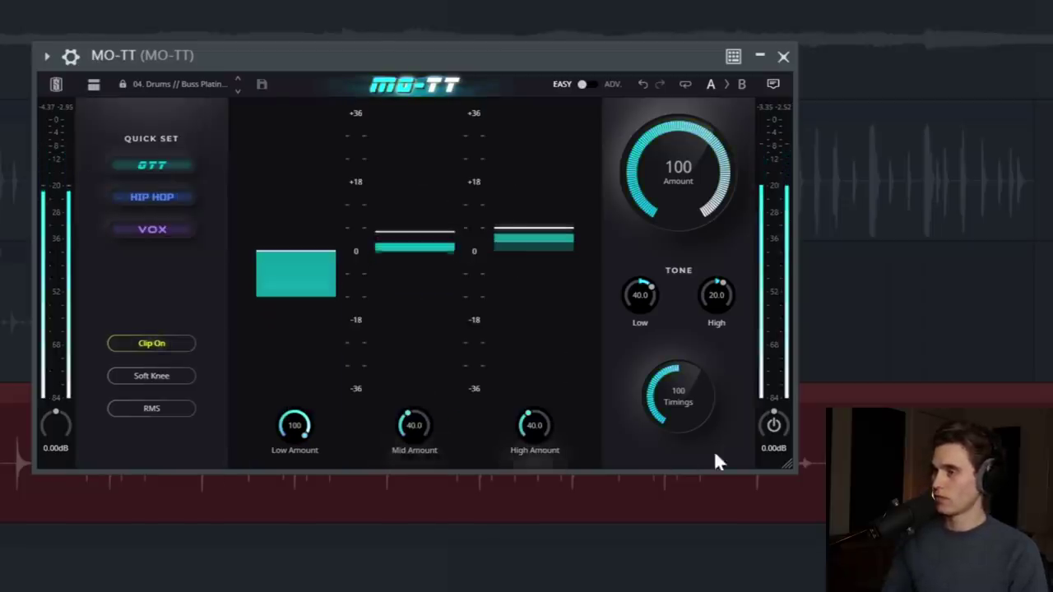
Compare the Buss Platinium drum preset against bypass twice.
{"action": "left_click", "coordinate": [773, 428]}
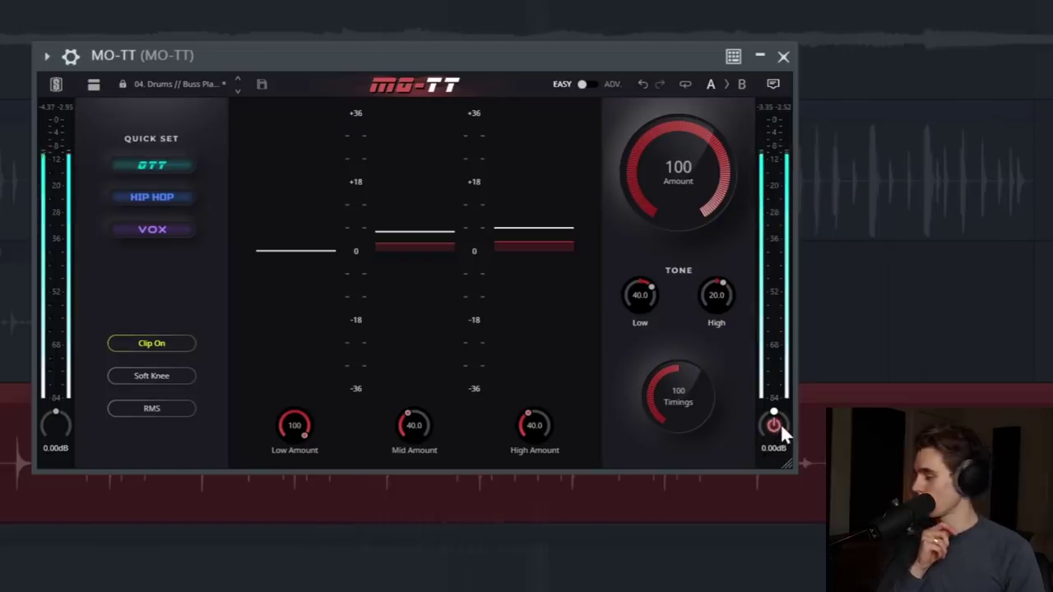
{"action": "left_click", "coordinate": [778, 427]}
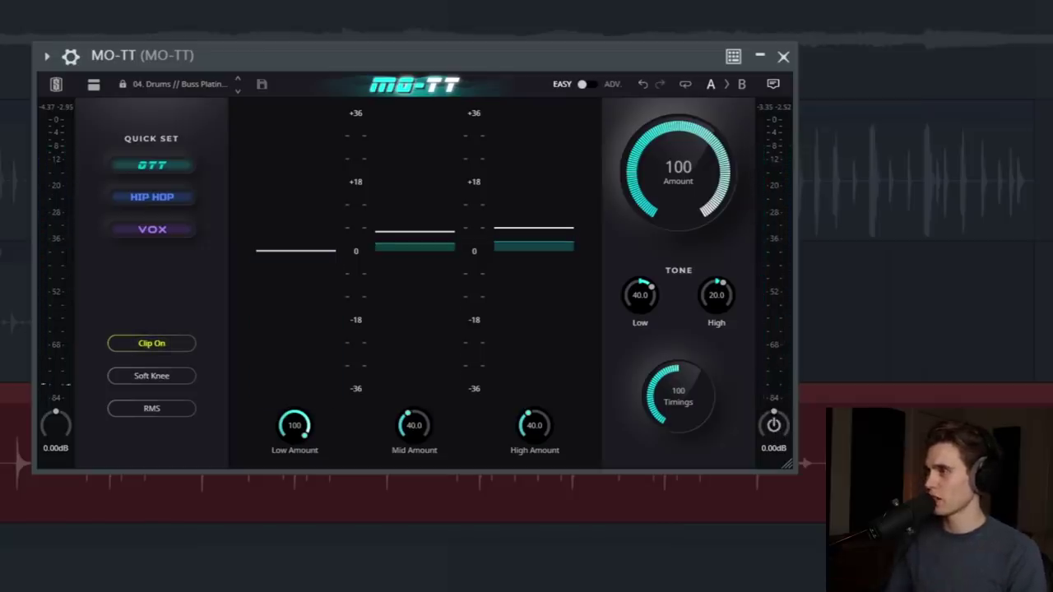
{"action": "left_click", "coordinate": [774, 426]}
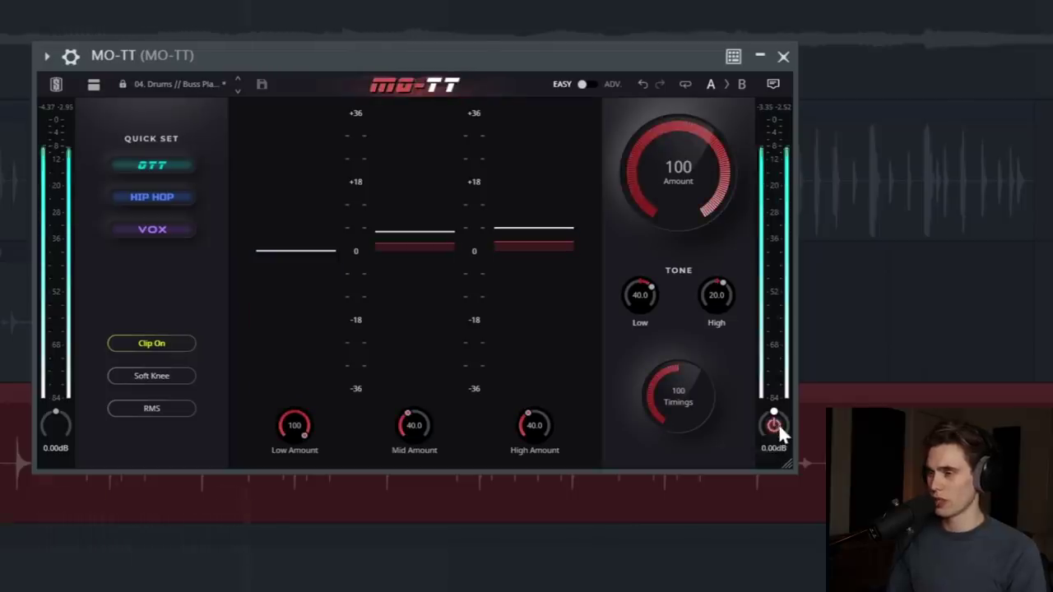
{"action": "left_click", "coordinate": [774, 426]}
Lower Amount to 38.9 and Tone High to 0.00, then A/B against bypass.
{"action": "left_click_drag", "start_coordinate": [674, 144], "coordinate": [670, 265]}
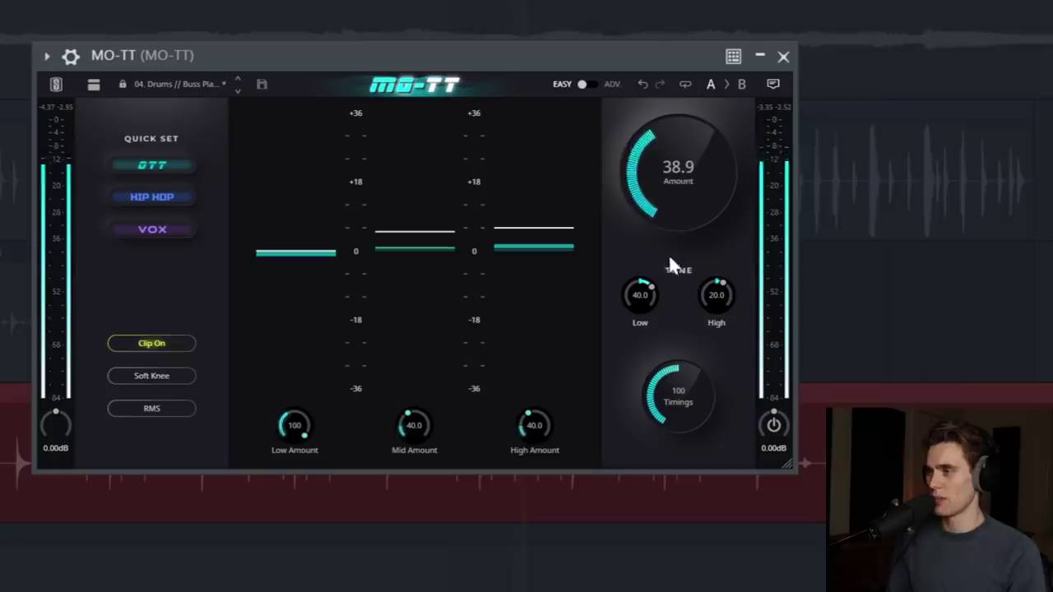
{"action": "mouse_move", "coordinate": [517, 228]}
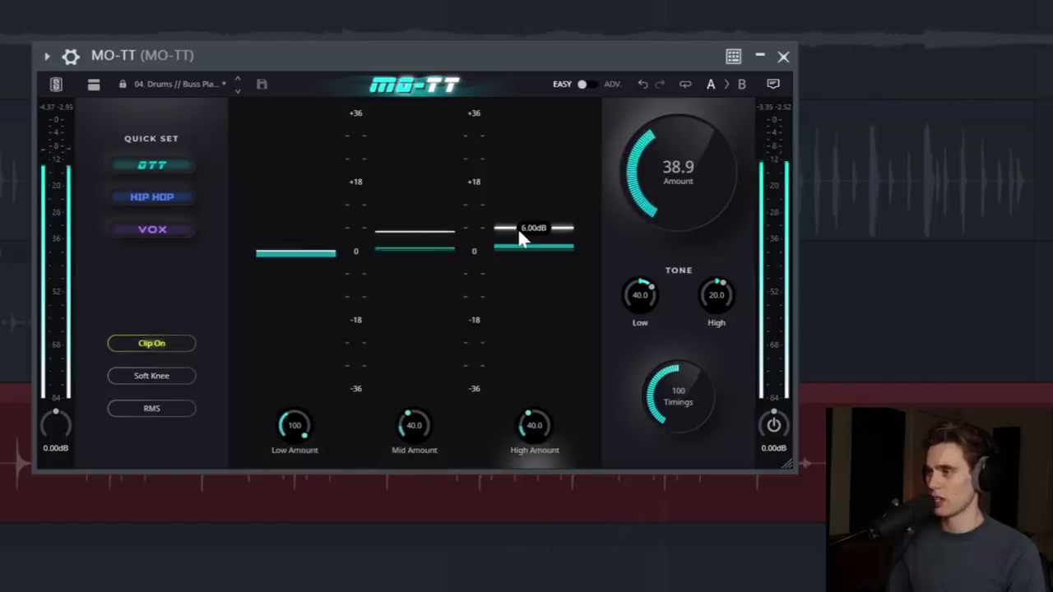
{"action": "left_click_drag", "start_coordinate": [715, 295], "coordinate": [716, 317]}
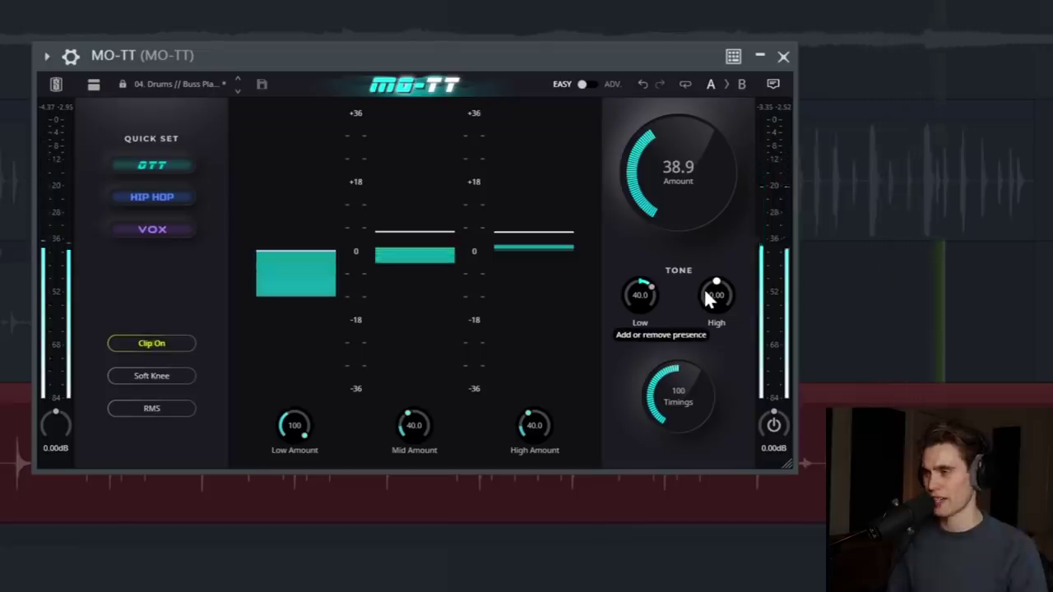
{"action": "mouse_move", "coordinate": [537, 231]}
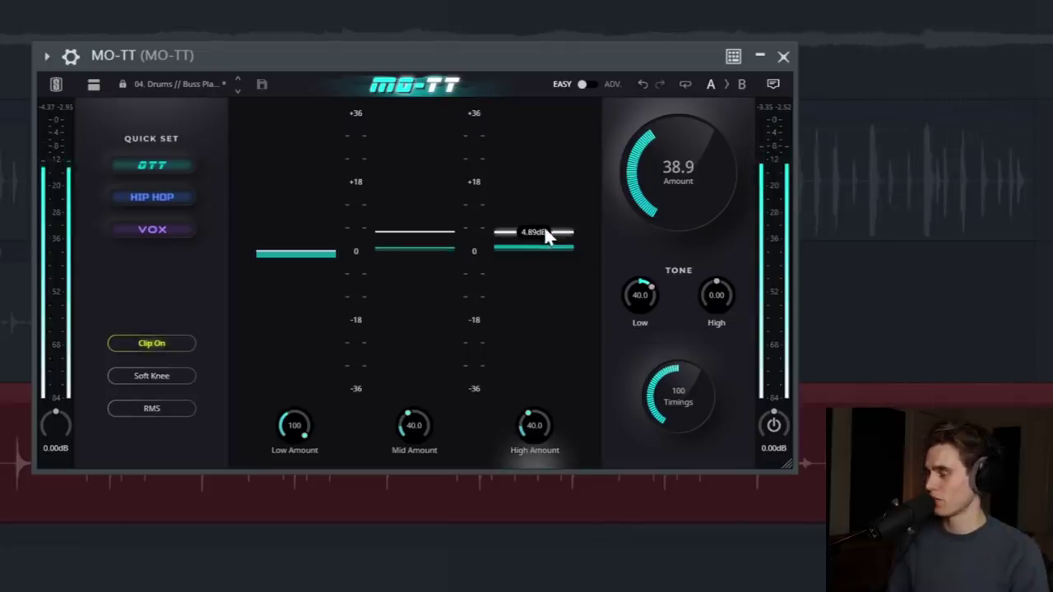
{"action": "left_click", "coordinate": [773, 426]}
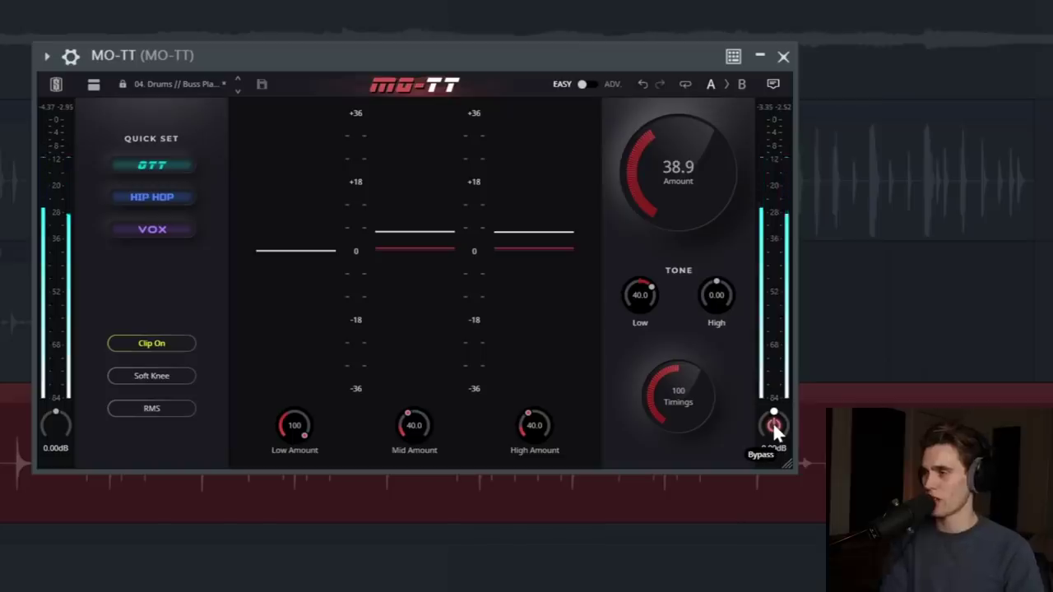
{"action": "left_click", "coordinate": [773, 425]}
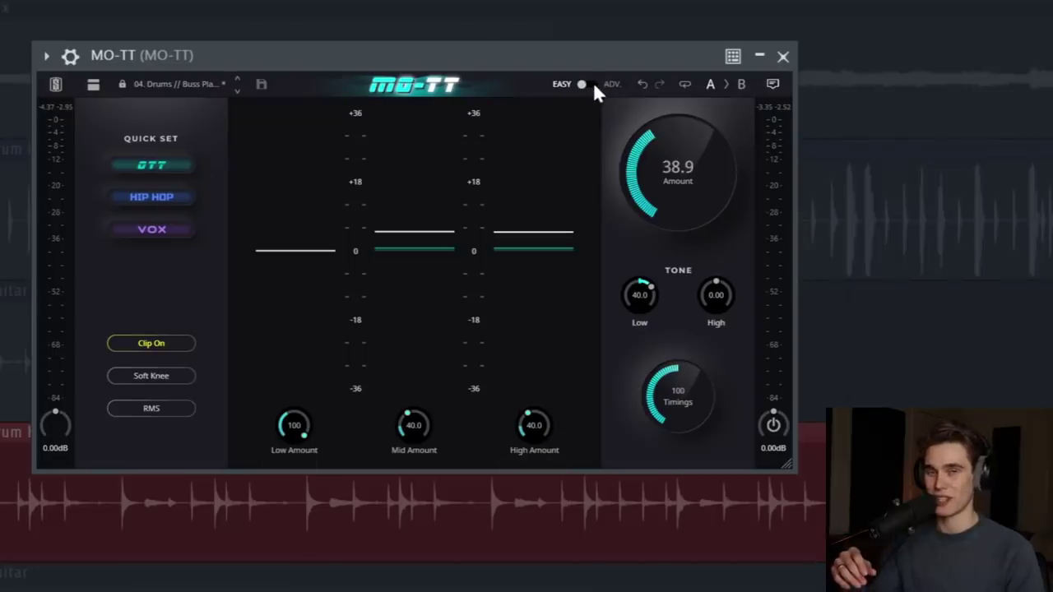
Enlarge the MO-TT window in ADV view and raise all three band thresholds together.
{"action": "left_click", "coordinate": [592, 85]}
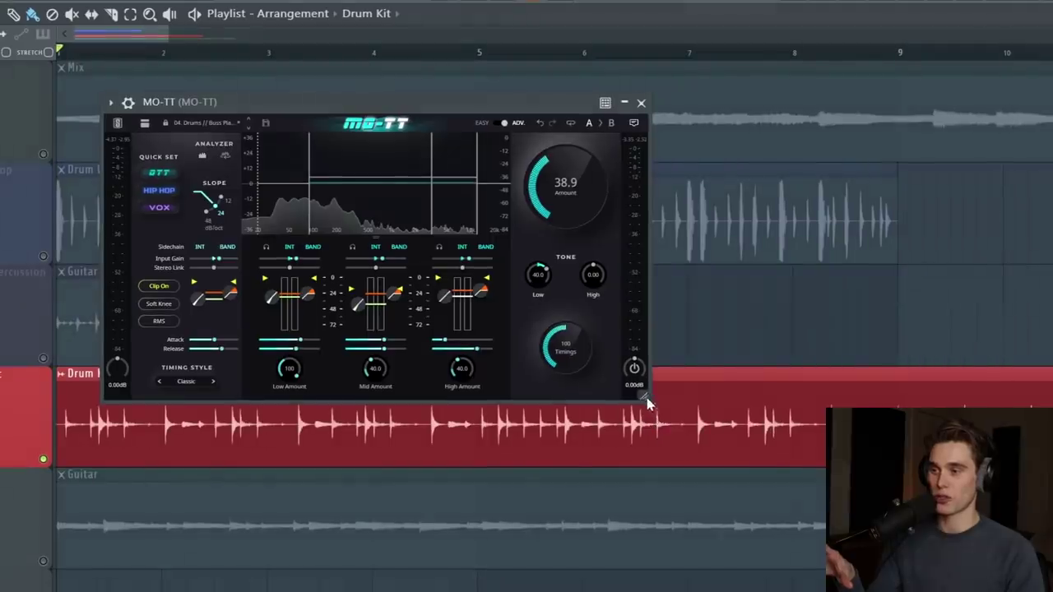
{"action": "left_click_drag", "start_coordinate": [646, 403], "coordinate": [868, 558]}
{"action": "left_click_drag", "start_coordinate": [572, 103], "coordinate": [552, 84]}
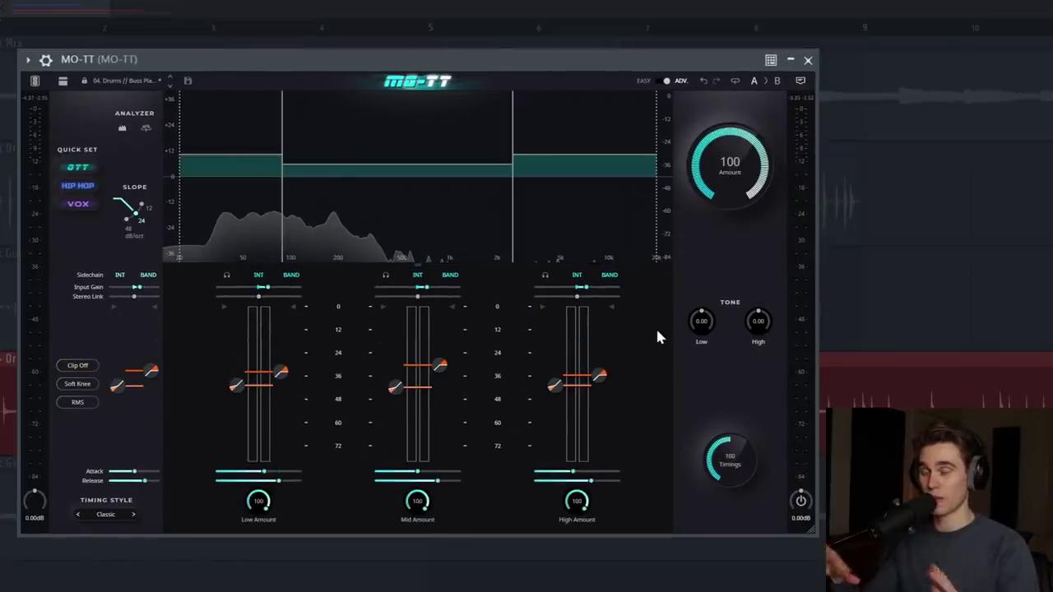
{"action": "left_click", "coordinate": [666, 80]}
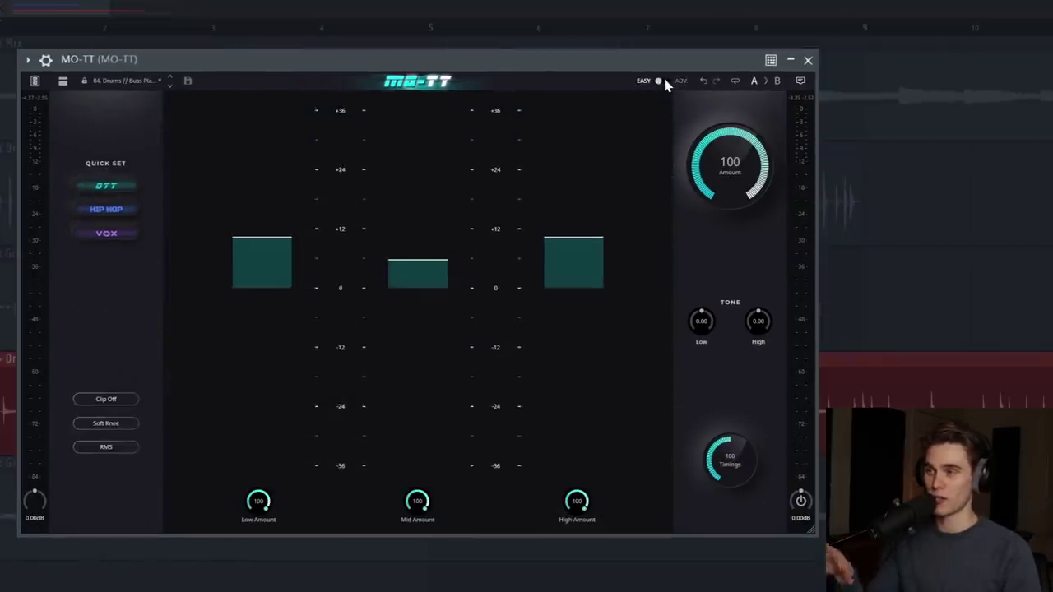
{"action": "left_click", "coordinate": [665, 78]}
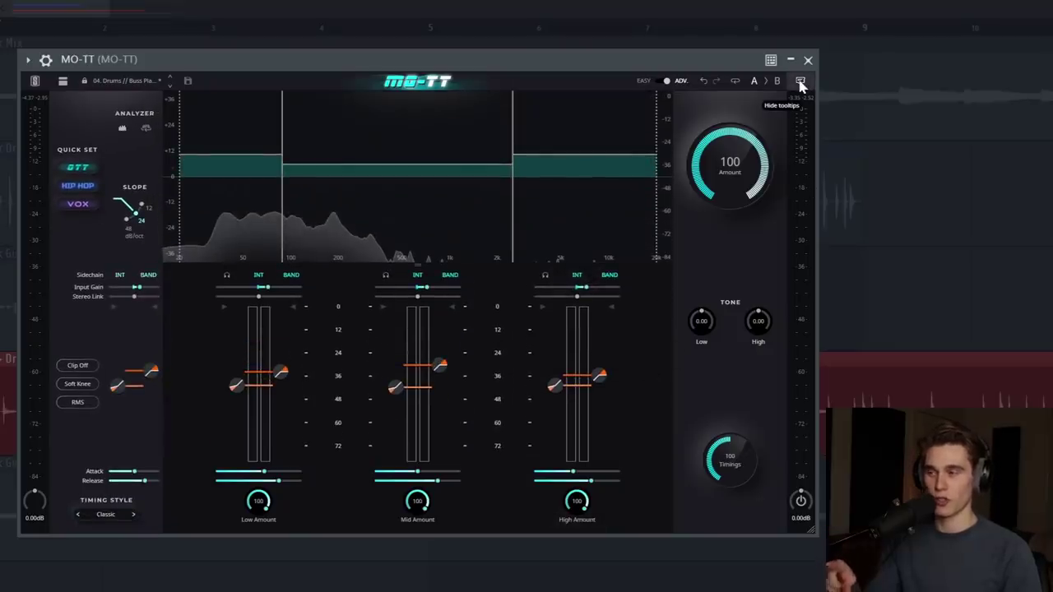
{"action": "mouse_move", "coordinate": [129, 376]}
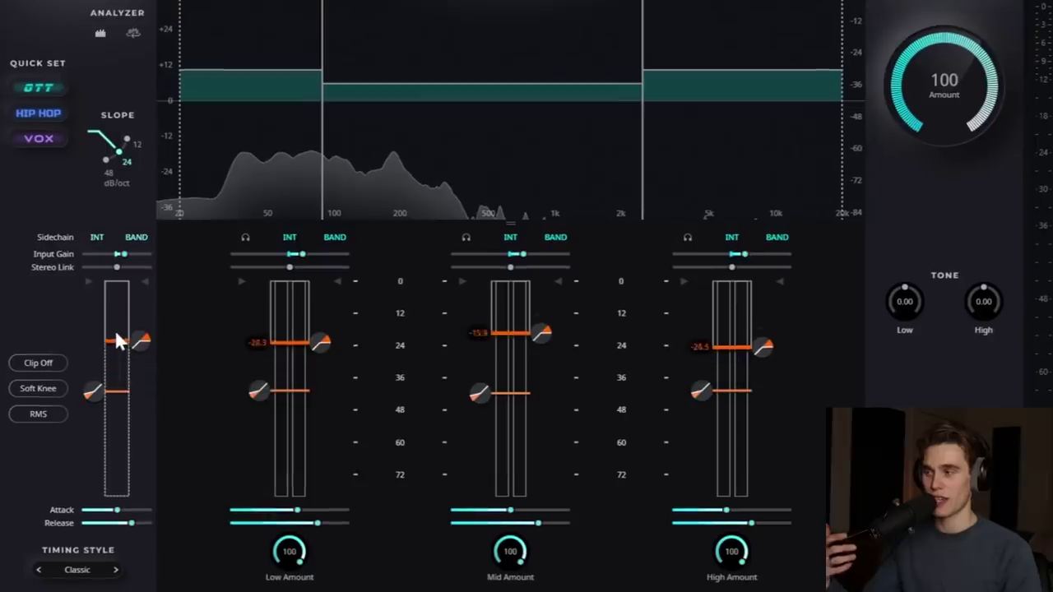
{"action": "left_click_drag", "start_coordinate": [132, 376], "coordinate": [105, 355]}
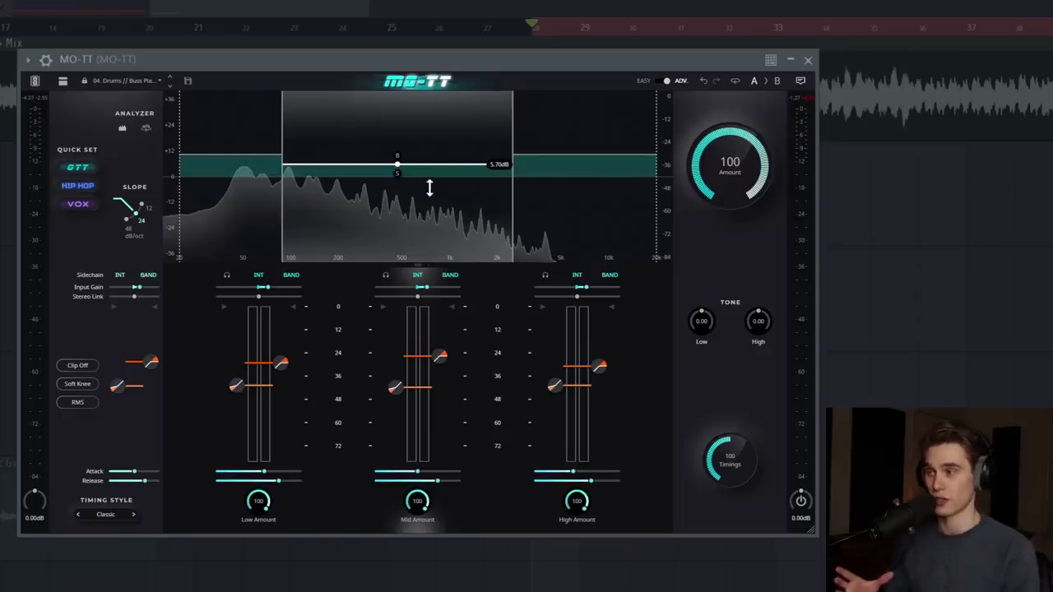
Pull the low band's bottom and high band's top edges inward; set high release to 132 ms.
{"action": "left_click_drag", "start_coordinate": [173, 206], "coordinate": [235, 207]}
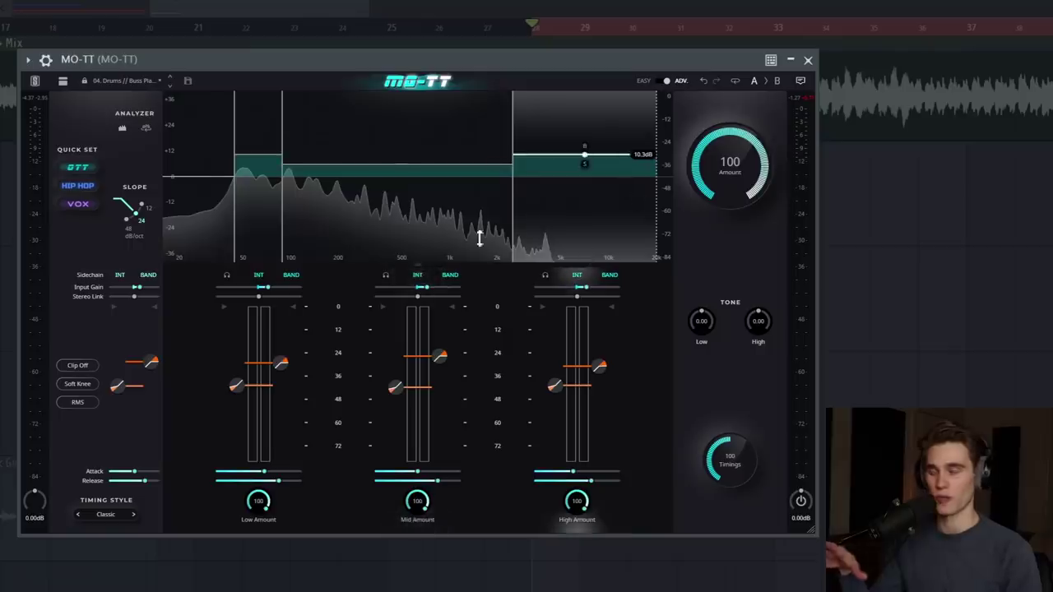
{"action": "left_click_drag", "start_coordinate": [656, 217], "coordinate": [602, 210]}
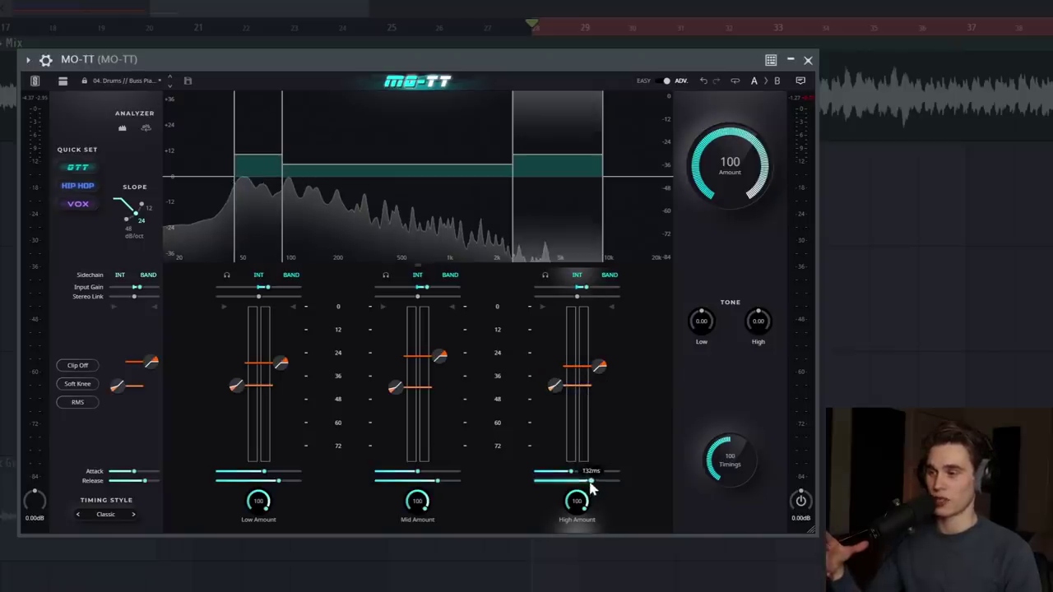
{"action": "left_click_drag", "start_coordinate": [581, 504], "coordinate": [574, 527]}
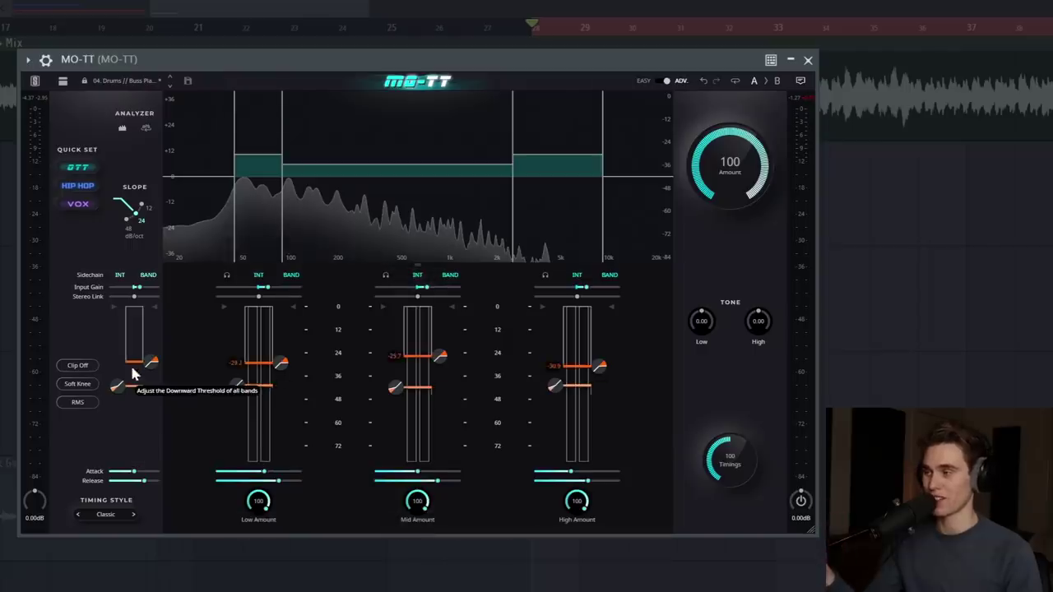
Move the global threshold faders so all band thresholds sit around -43 dB.
{"action": "mouse_move", "coordinate": [134, 376]}
{"action": "left_mouse_down"}
{"action": "mouse_move", "coordinate": [134, 339]}
{"action": "mouse_move", "coordinate": [131, 379]}
{"action": "left_mouse_up"}
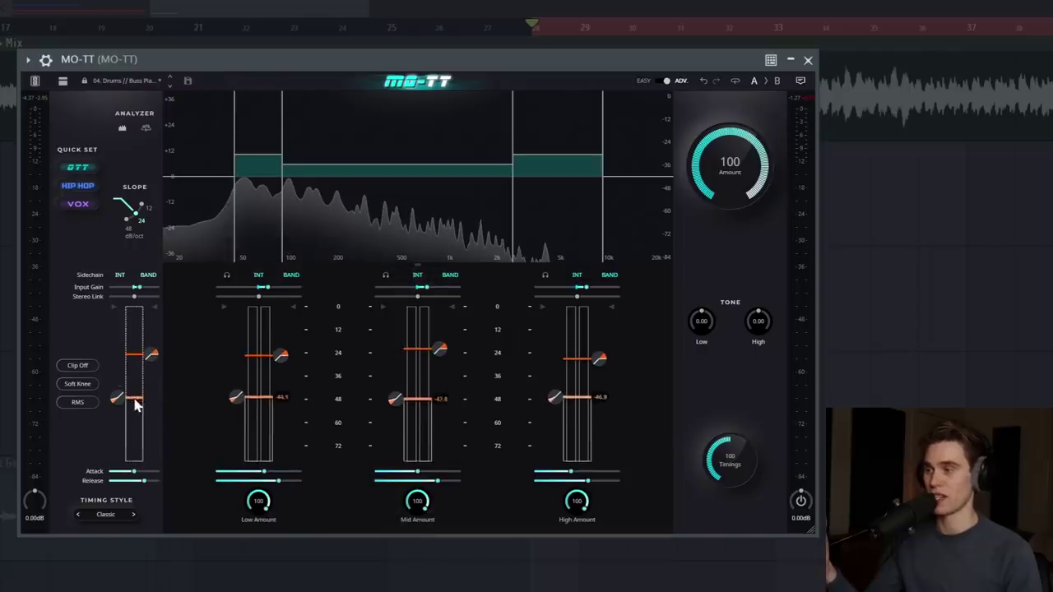
{"action": "mouse_move", "coordinate": [136, 403]}
{"action": "left_mouse_down"}
{"action": "mouse_move", "coordinate": [136, 342]}
{"action": "mouse_move", "coordinate": [134, 399]}
{"action": "left_mouse_up"}
{"action": "mouse_move", "coordinate": [115, 397]}
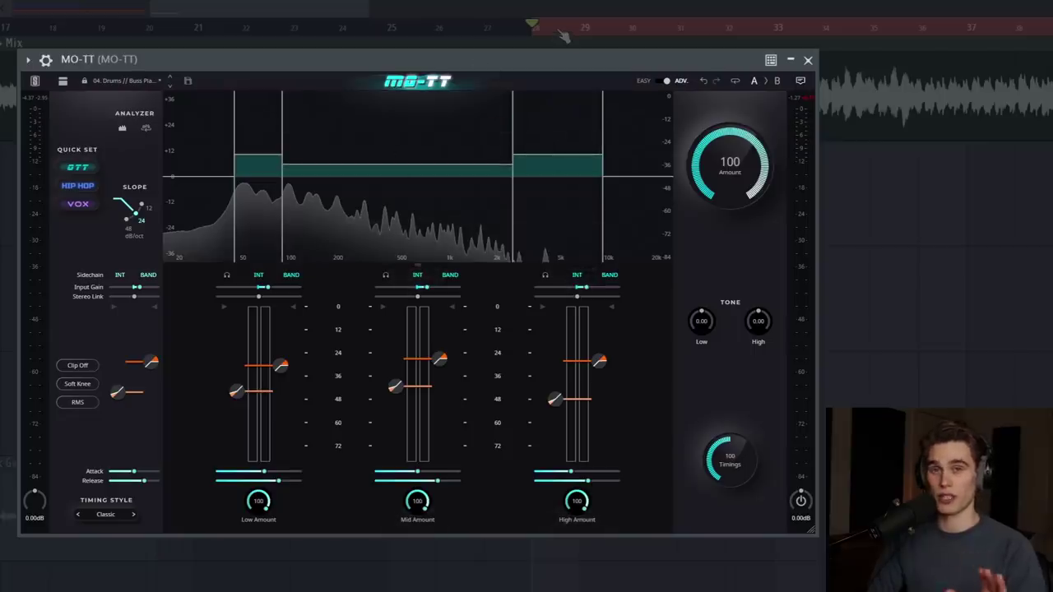
{"action": "left_click", "coordinate": [126, 80]}
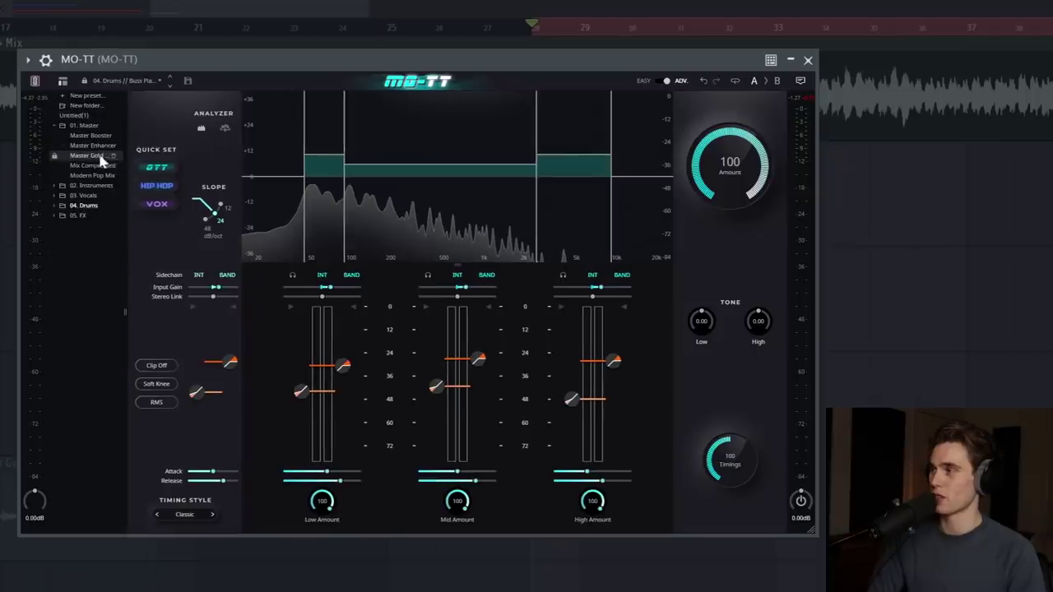
{"action": "left_click", "coordinate": [100, 156]}
{"action": "left_click", "coordinate": [63, 81]}
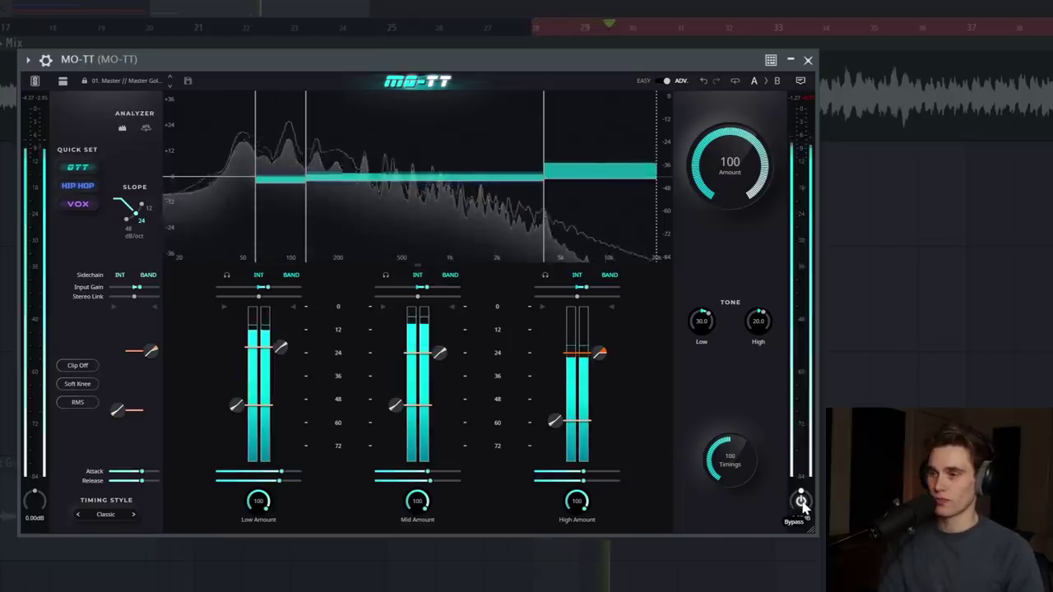
{"action": "left_click", "coordinate": [802, 502]}
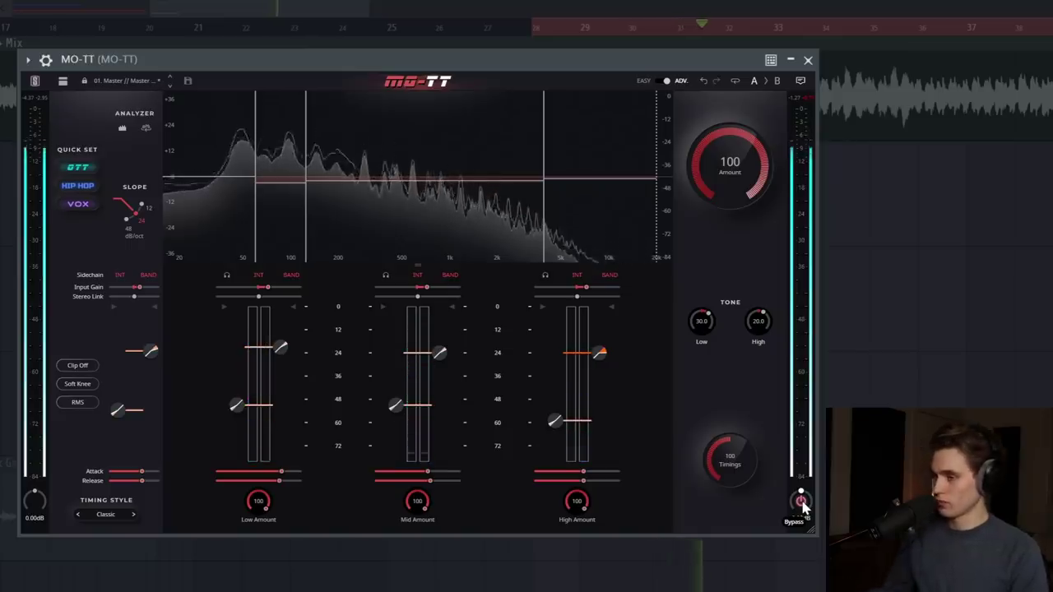
{"action": "left_click", "coordinate": [801, 502]}
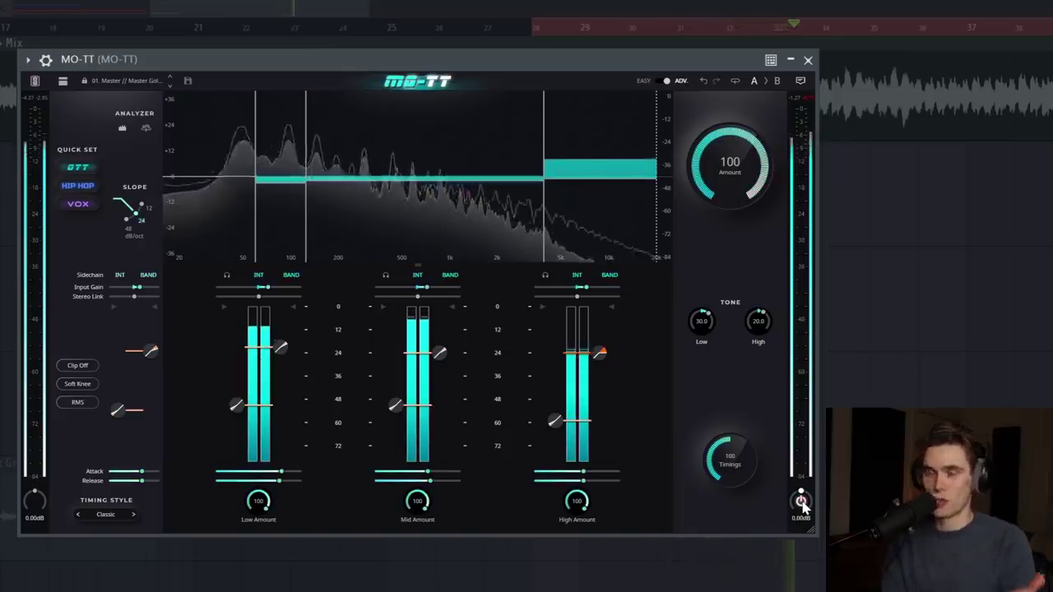
{"action": "left_click_drag", "start_coordinate": [734, 165], "coordinate": [731, 184]}
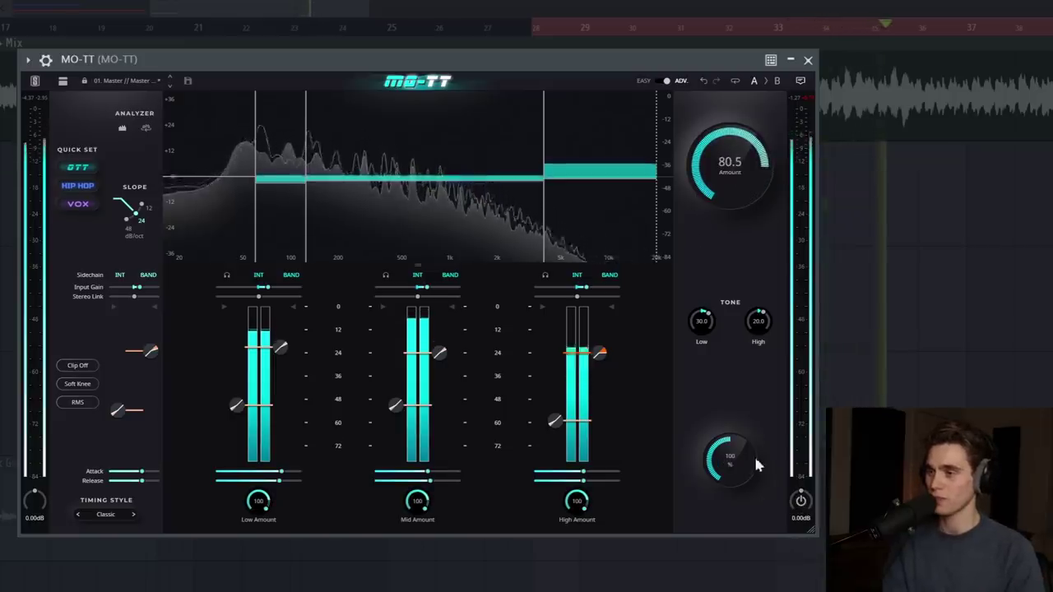
{"action": "left_click", "coordinate": [802, 502]}
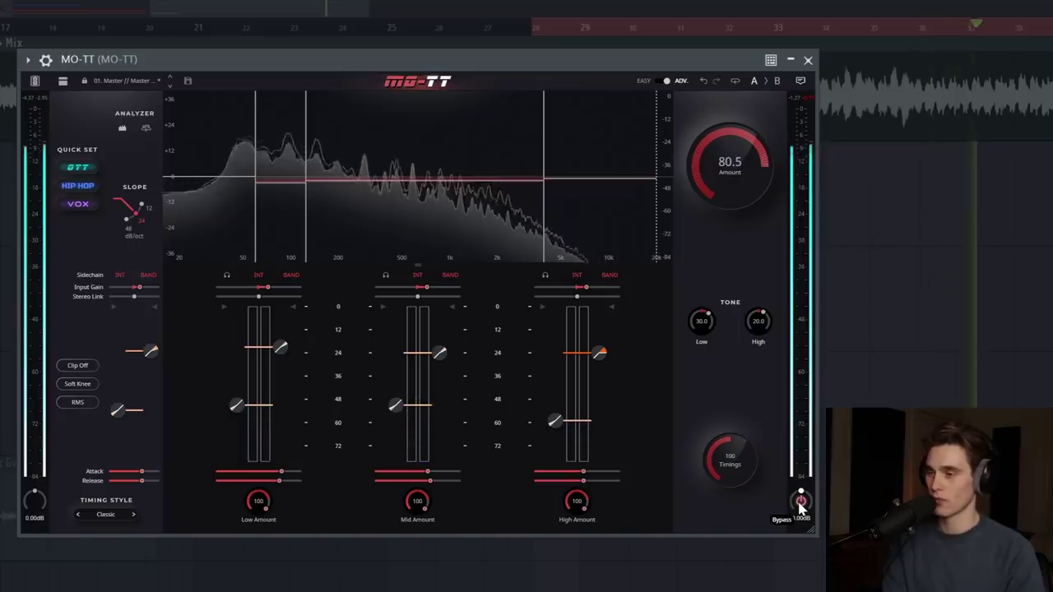
{"action": "left_click", "coordinate": [801, 502]}
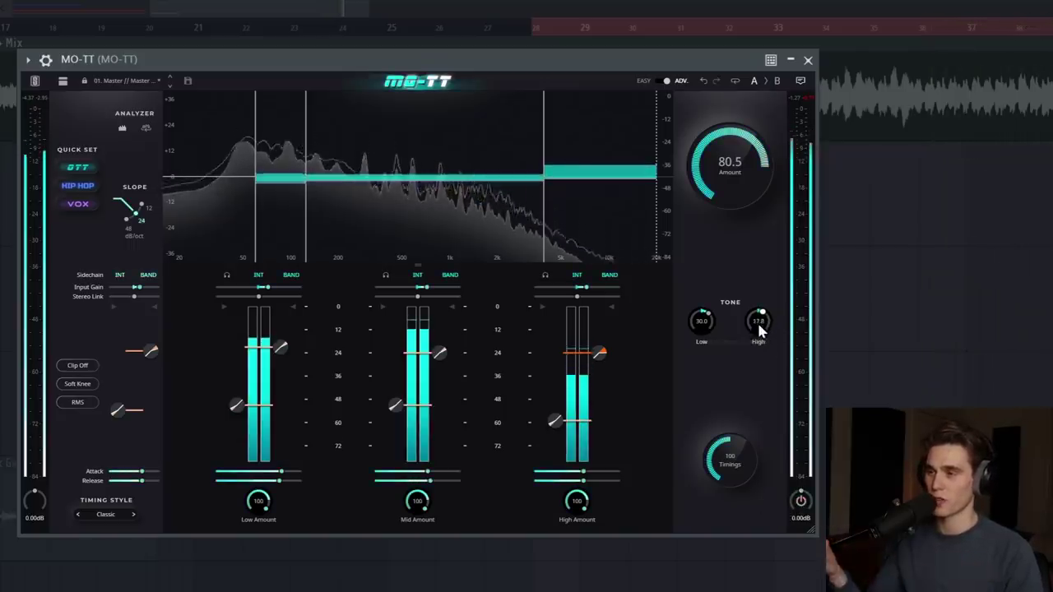
Set High tone 5.75, high threshold -62.8, low upper ratio 4.43:1, lower low crossover, then bypass.
{"action": "left_click_drag", "start_coordinate": [757, 322], "coordinate": [758, 336]}
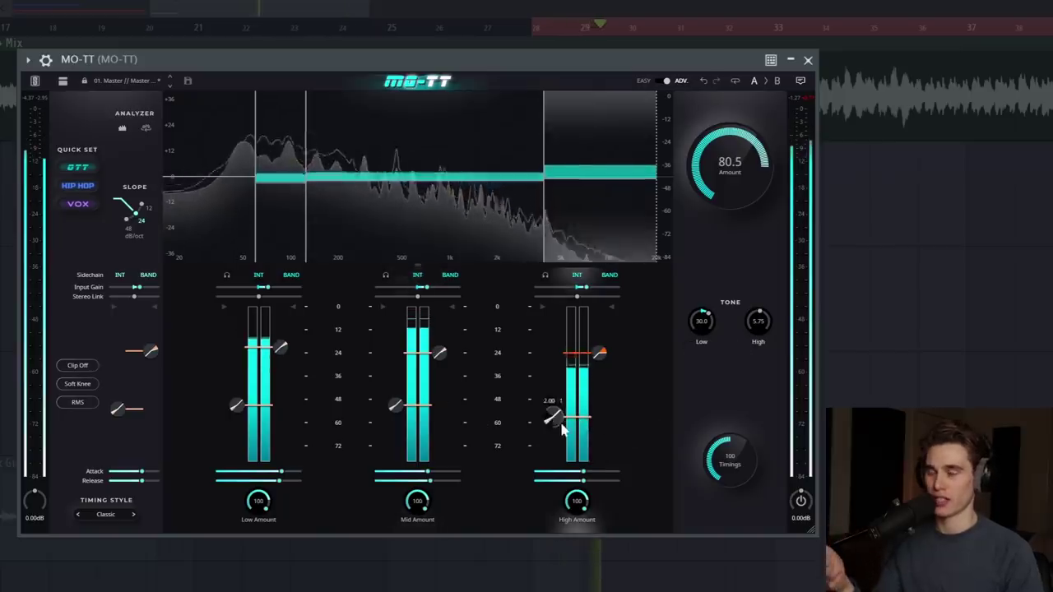
{"action": "left_click_drag", "start_coordinate": [557, 419], "coordinate": [569, 439]}
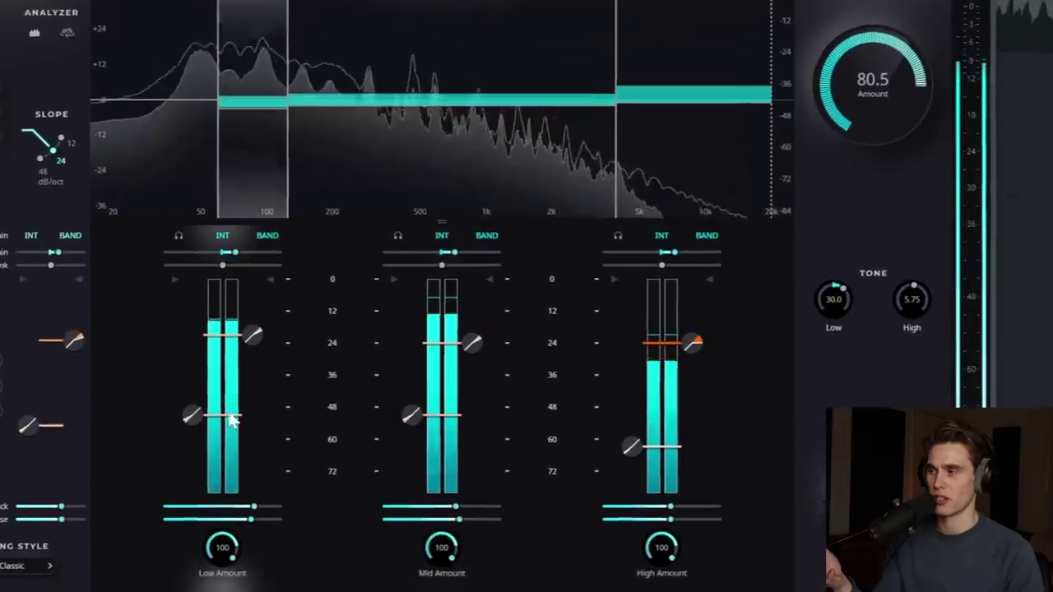
{"action": "mouse_move", "coordinate": [215, 409]}
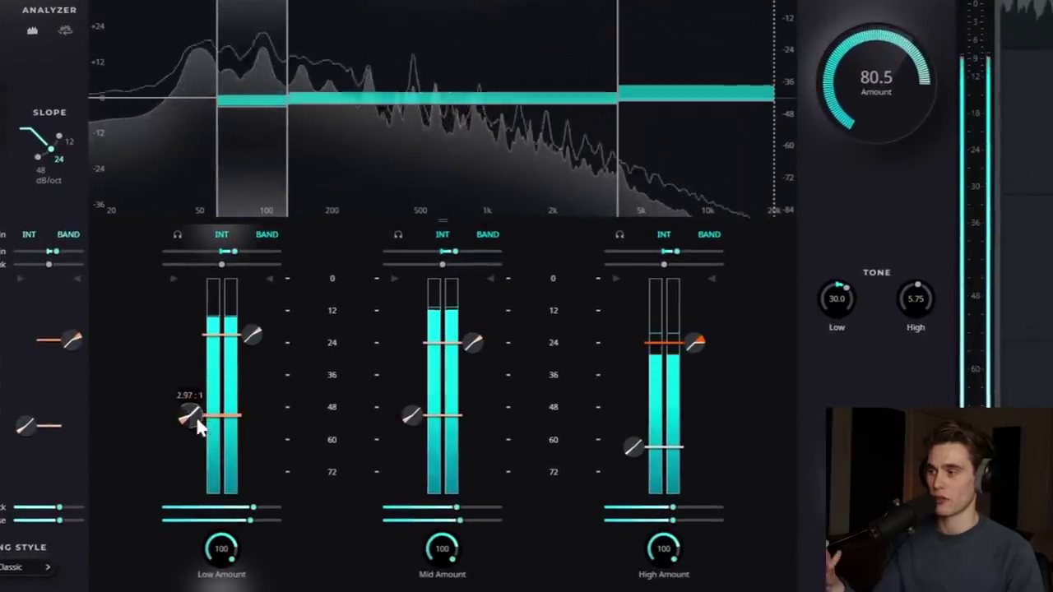
{"action": "mouse_move", "coordinate": [252, 338]}
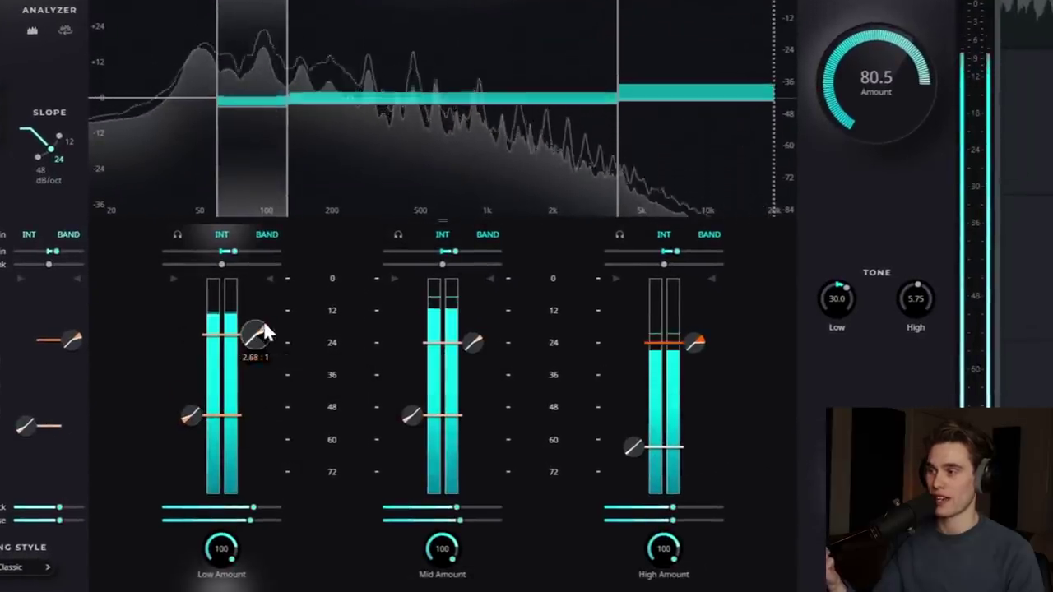
{"action": "left_click_drag", "start_coordinate": [255, 335], "coordinate": [270, 318]}
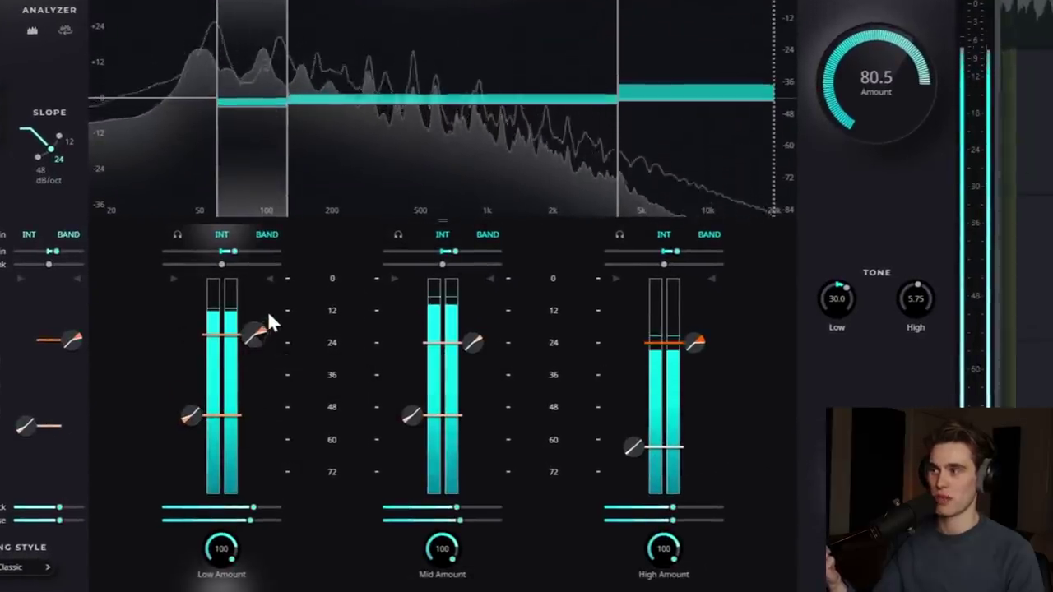
{"action": "left_click_drag", "start_coordinate": [217, 140], "coordinate": [175, 144]}
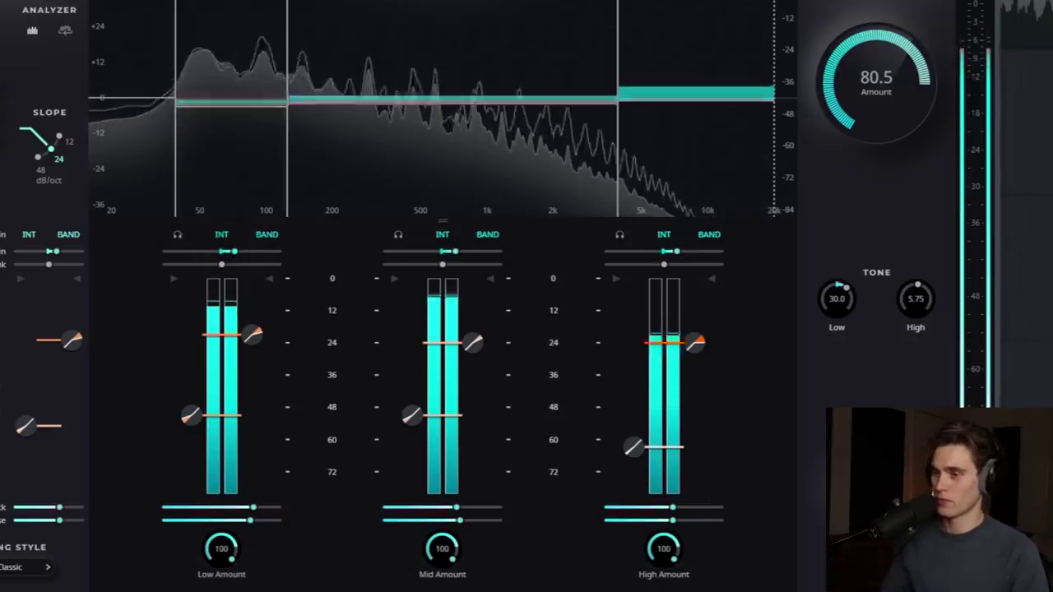
{"action": "left_click", "coordinate": [963, 547]}
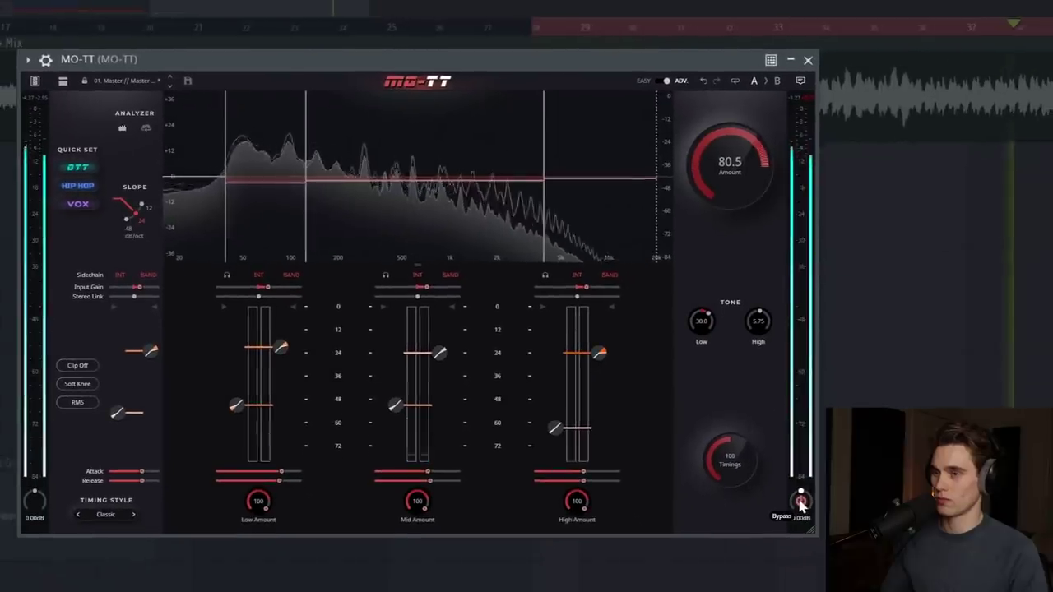
Raise the low/mid crossover to 157 Hz, A/B against bypass, and leave MO-TT bypassed.
{"action": "left_click", "coordinate": [829, 508]}
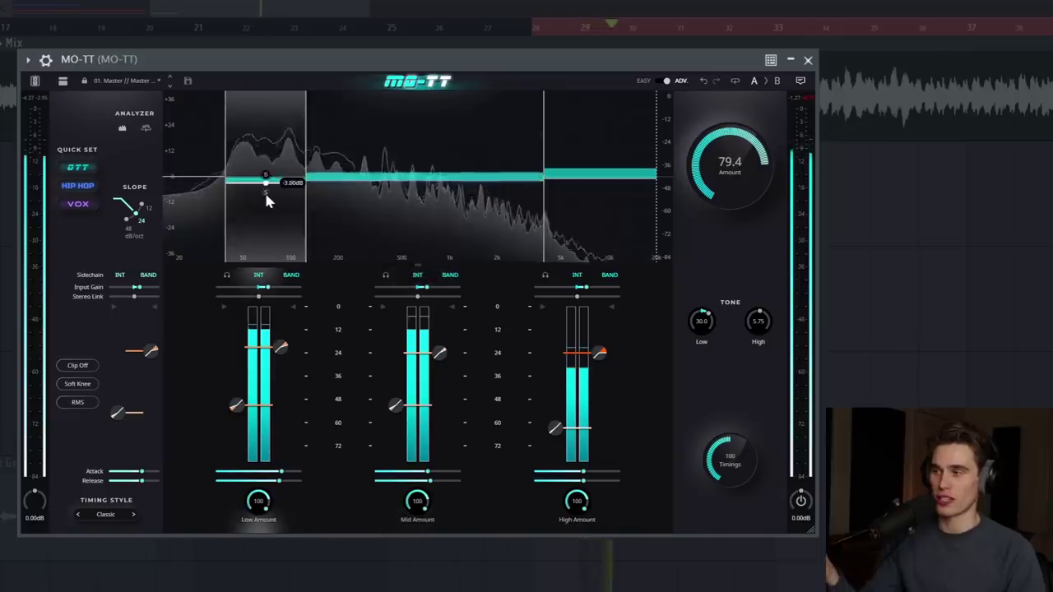
{"action": "left_click_drag", "start_coordinate": [306, 213], "coordinate": [318, 216]}
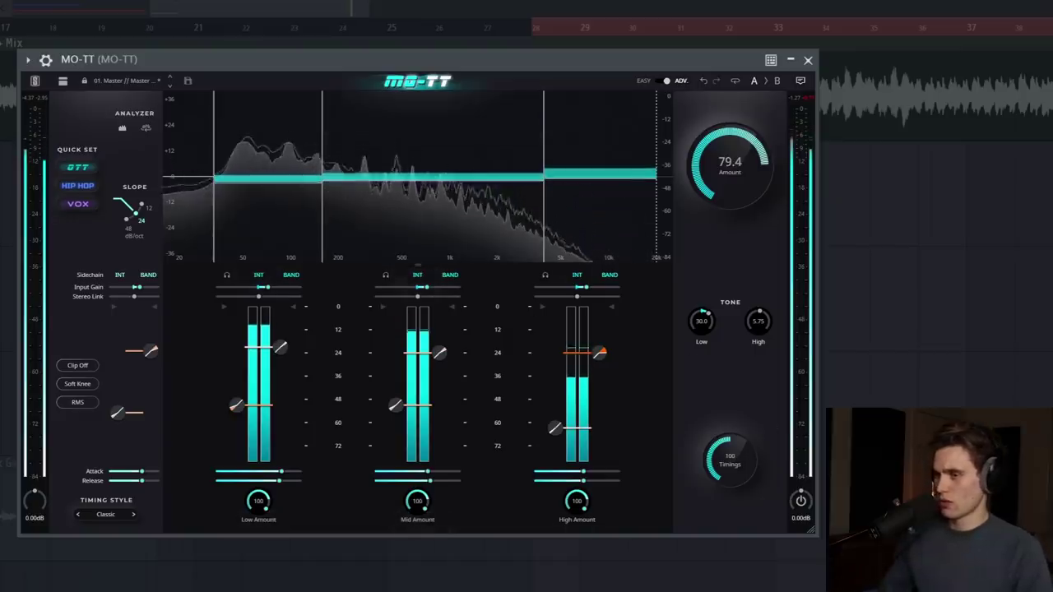
{"action": "left_click", "coordinate": [800, 501]}
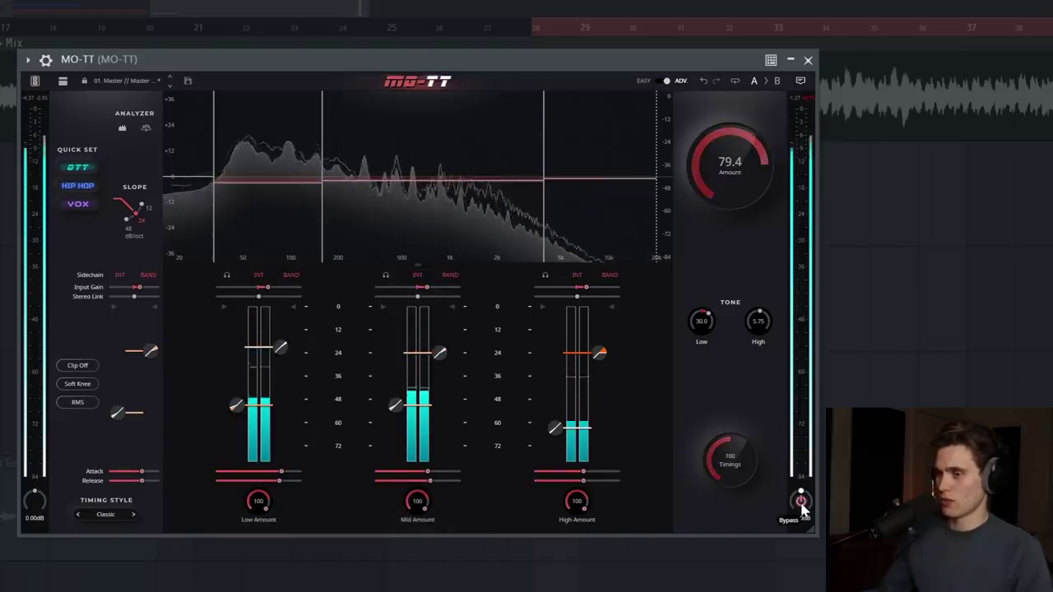
{"action": "left_click", "coordinate": [802, 502]}
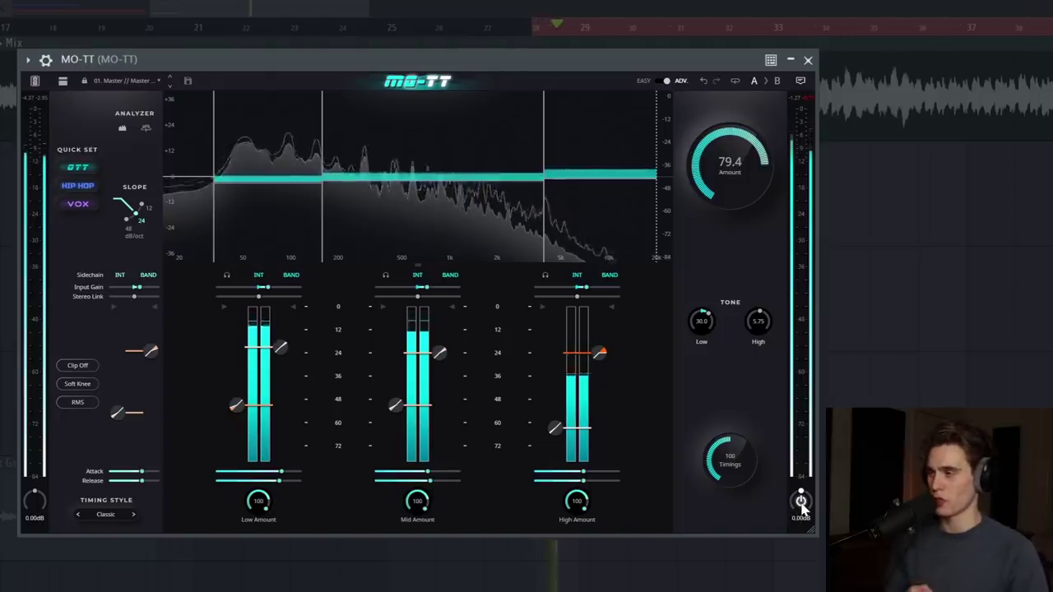
{"action": "left_click", "coordinate": [800, 501]}
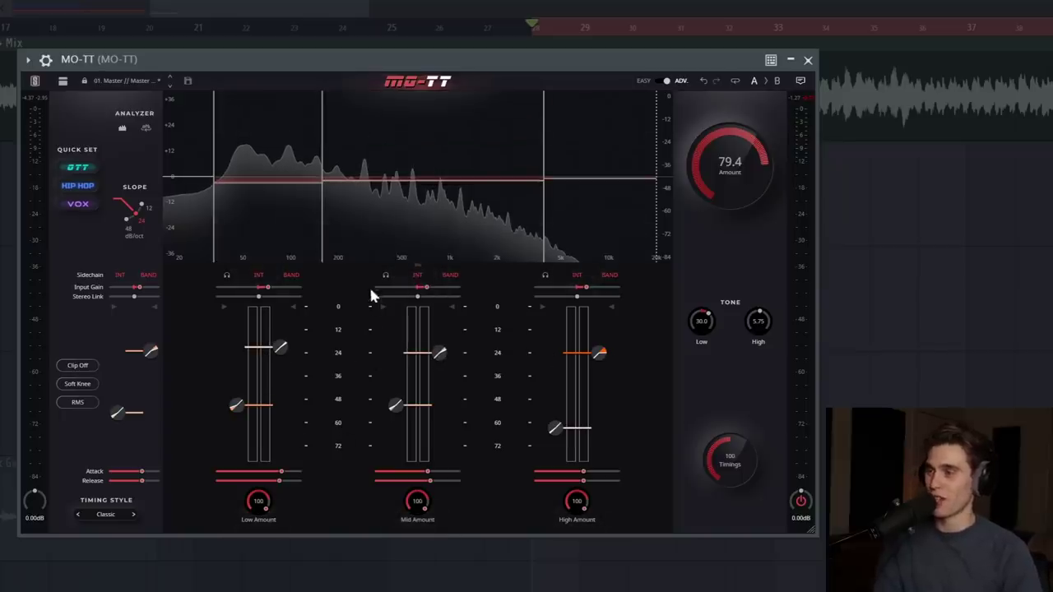
{"action": "key", "text": "space"}
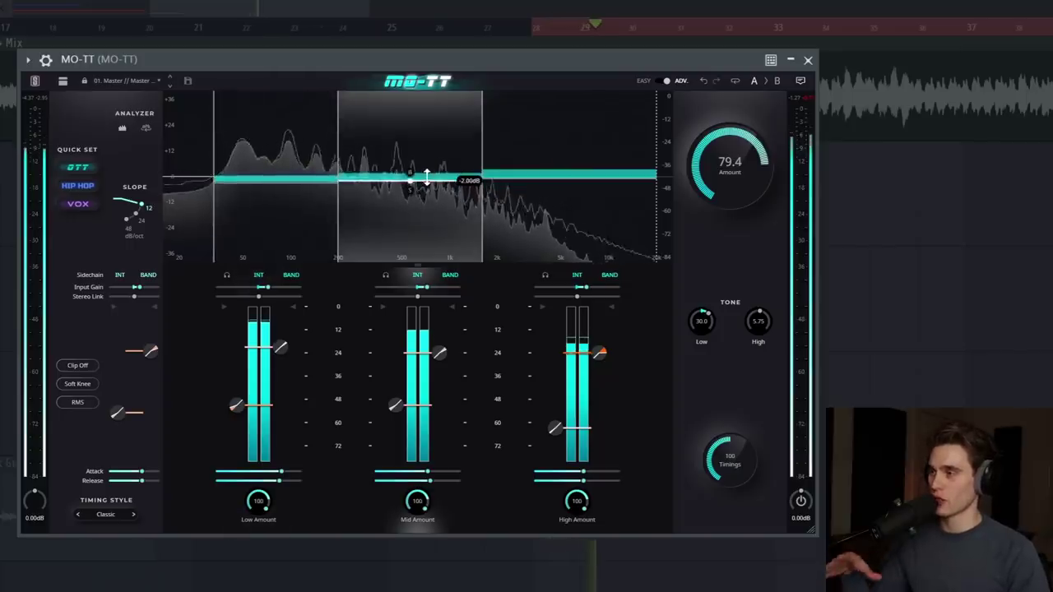
Put the low/mid crossover near 220 Hz and, after trying other spots, mid/high near 2 kHz.
{"action": "mouse_move", "coordinate": [343, 150]}
{"action": "left_mouse_down"}
{"action": "mouse_move", "coordinate": [373, 146]}
{"action": "mouse_move", "coordinate": [345, 153]}
{"action": "left_mouse_up"}
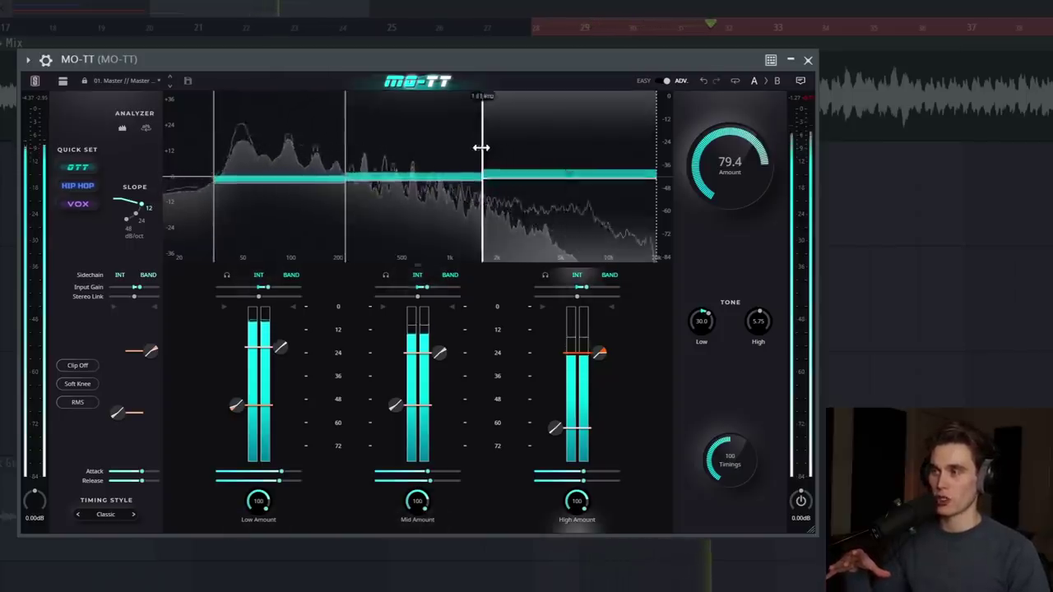
{"action": "left_click_drag", "start_coordinate": [481, 148], "coordinate": [525, 149]}
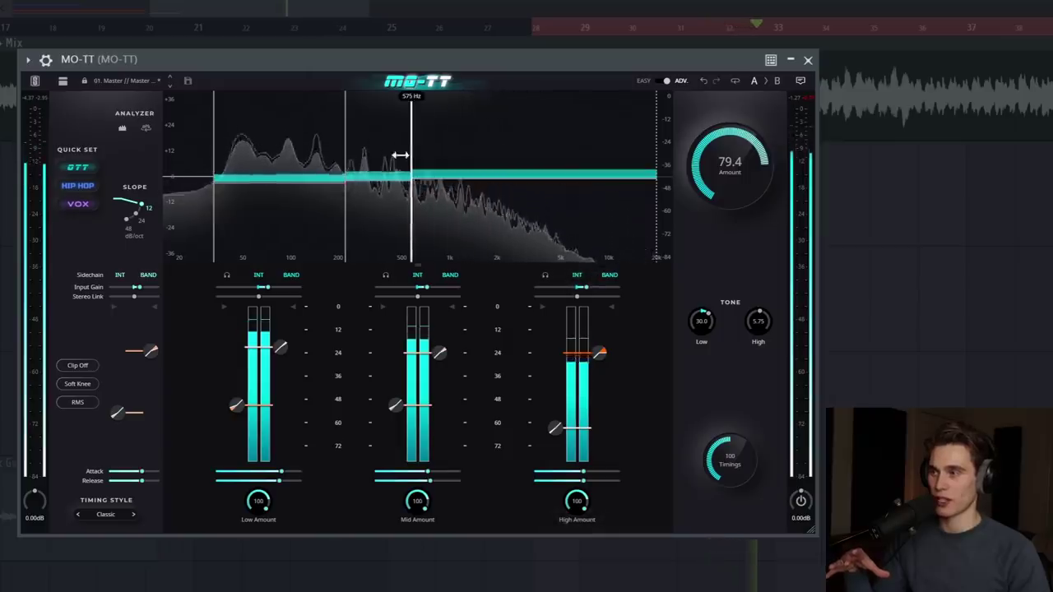
{"action": "left_click_drag", "start_coordinate": [401, 155], "coordinate": [343, 155]}
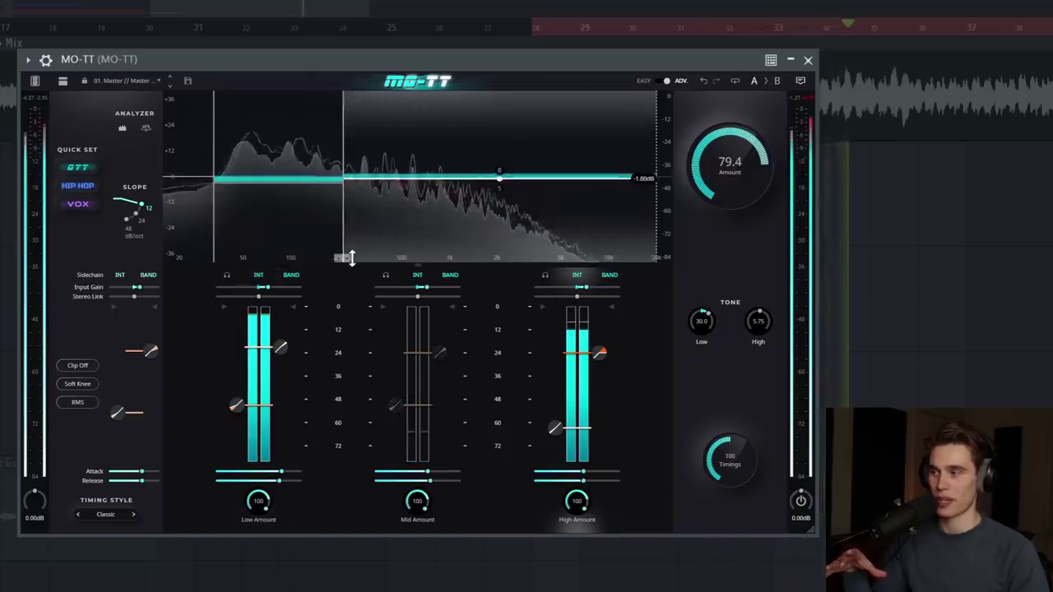
{"action": "left_click_drag", "start_coordinate": [351, 257], "coordinate": [390, 259]}
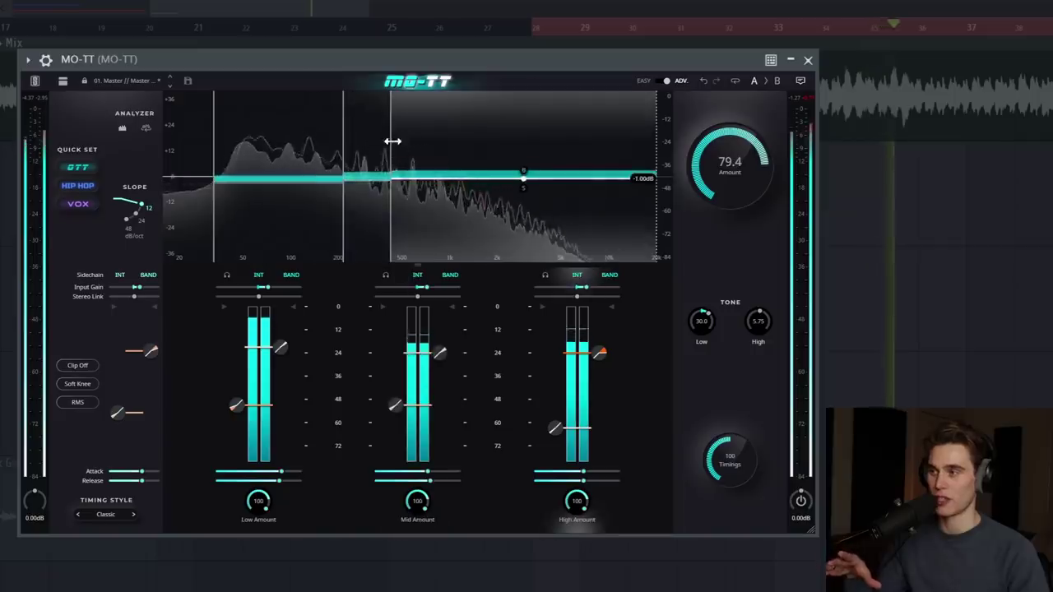
{"action": "left_click_drag", "start_coordinate": [393, 142], "coordinate": [487, 148]}
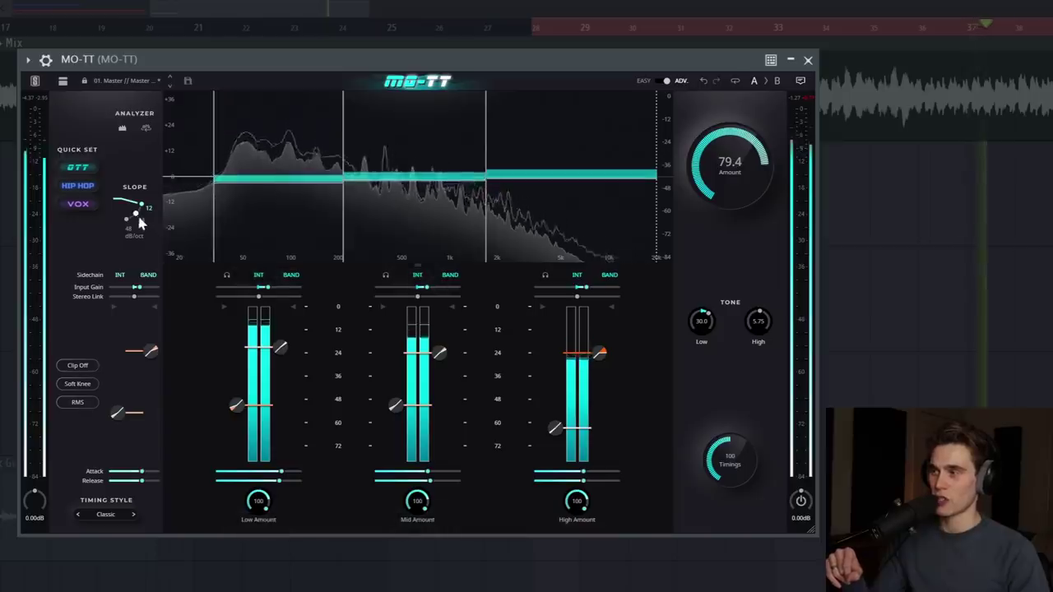
Steepen the crossover slope to 48 dB/oct.
{"action": "left_click", "coordinate": [138, 222]}
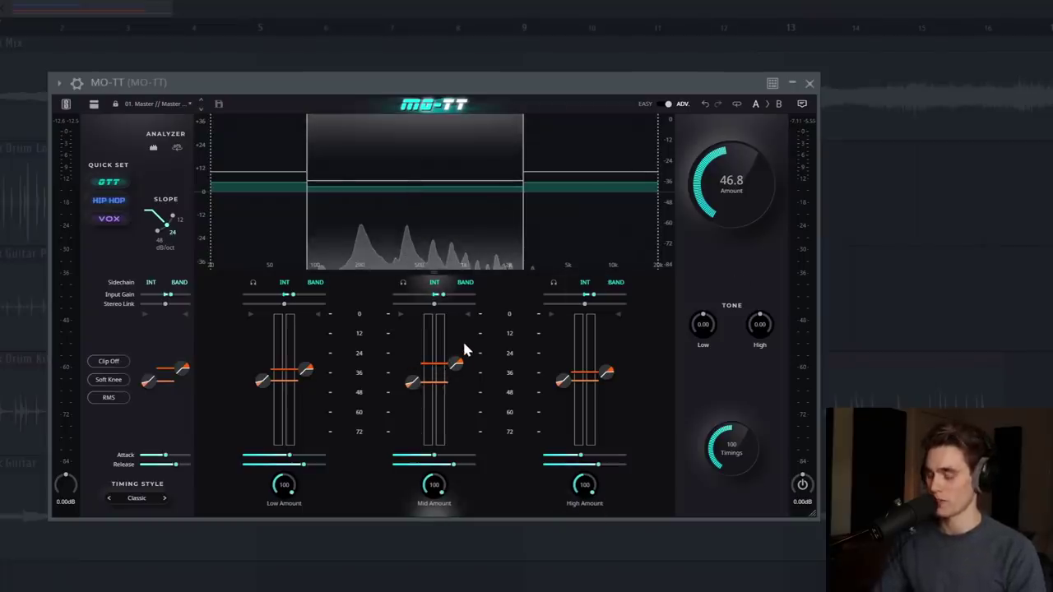
{"action": "key", "text": "space"}
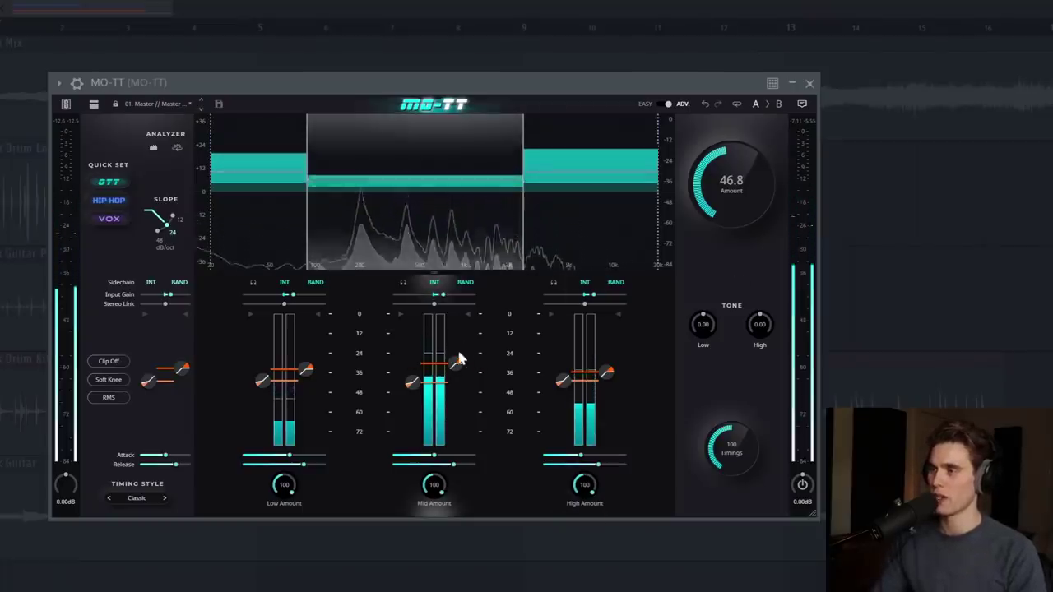
{"action": "key", "text": "space"}
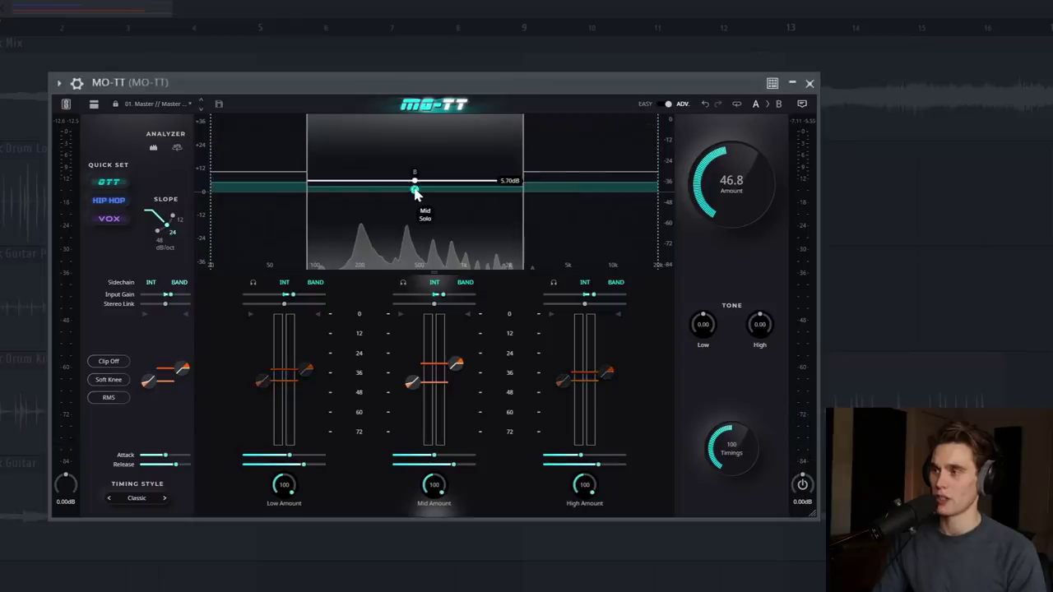
{"action": "key", "text": "space"}
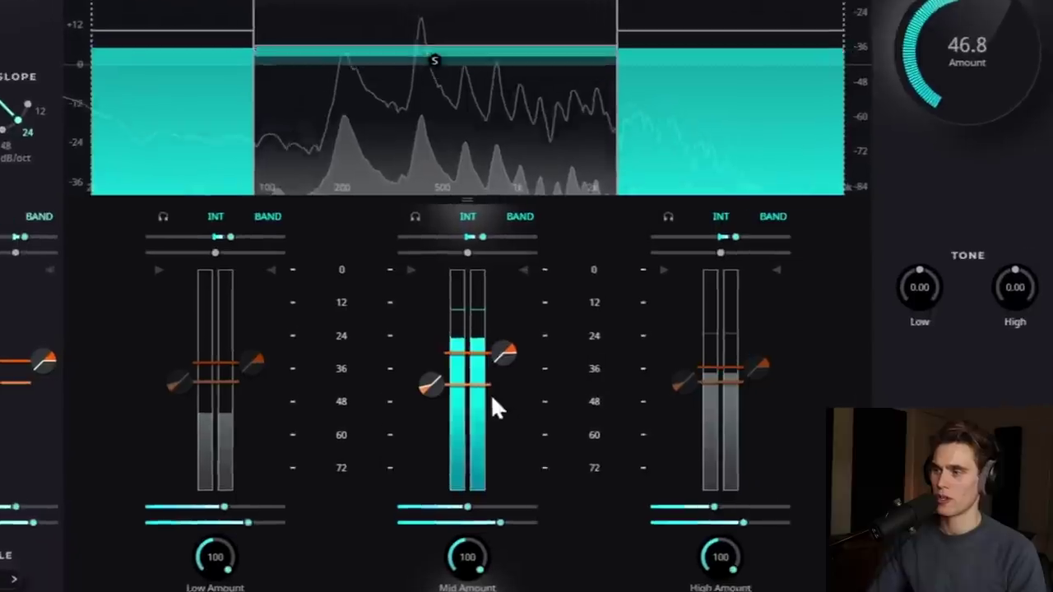
{"action": "key", "text": "space"}
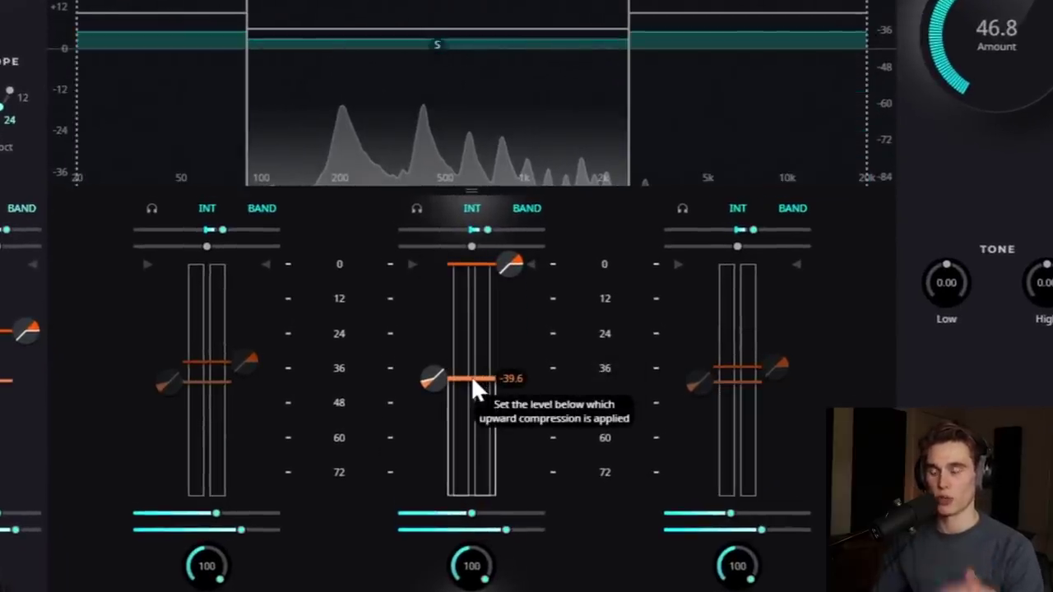
With playback running, raise the mid upward ratio and settle the mid upward threshold at -42.1 dB.
{"action": "left_click_drag", "start_coordinate": [473, 380], "coordinate": [473, 308]}
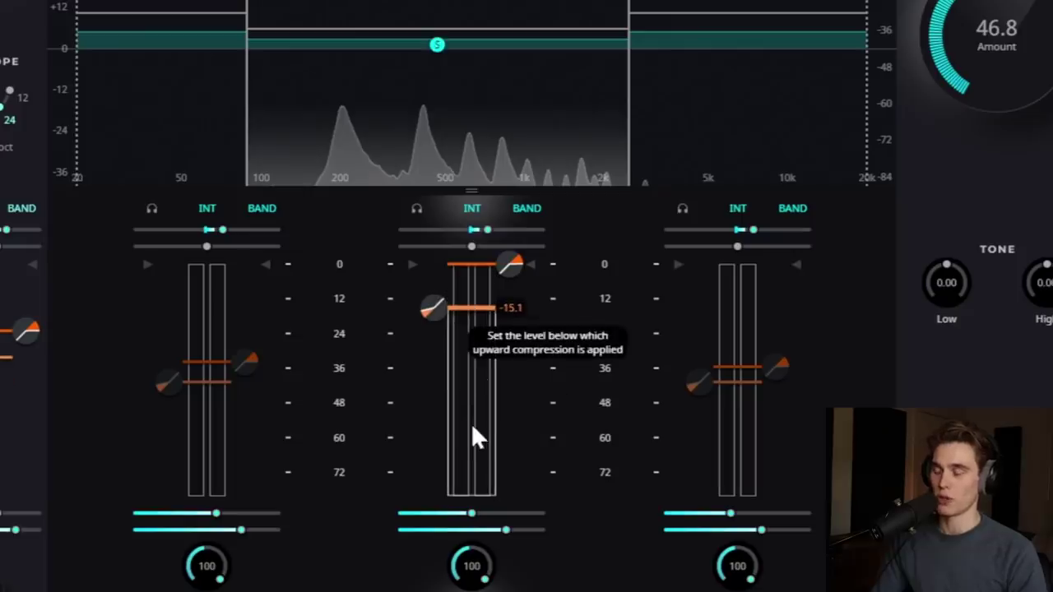
{"action": "key", "text": "space"}
{"action": "mouse_move", "coordinate": [424, 308]}
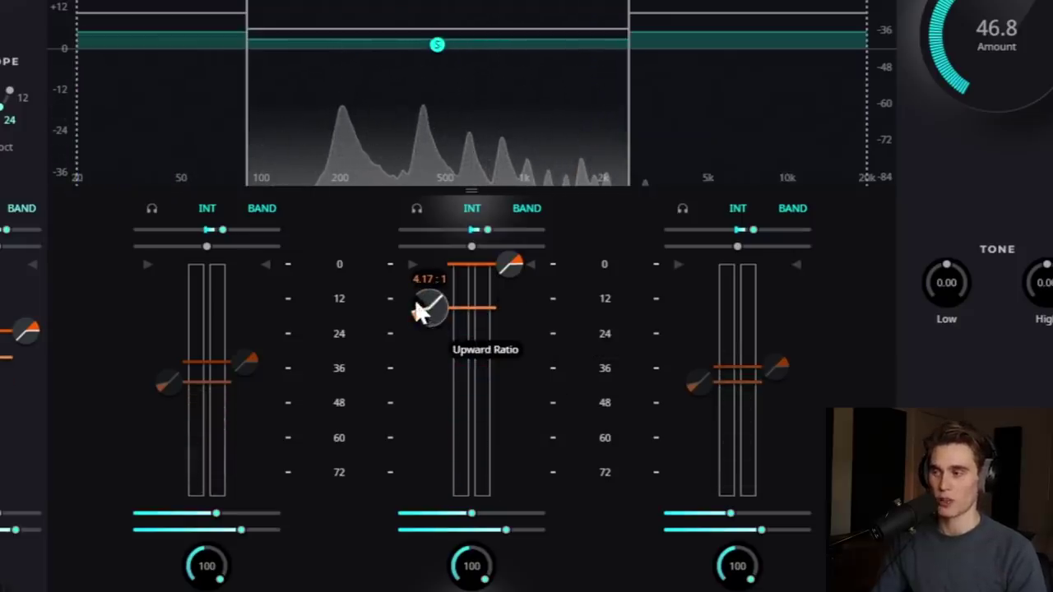
{"action": "left_click_drag", "start_coordinate": [424, 325], "coordinate": [432, 272]}
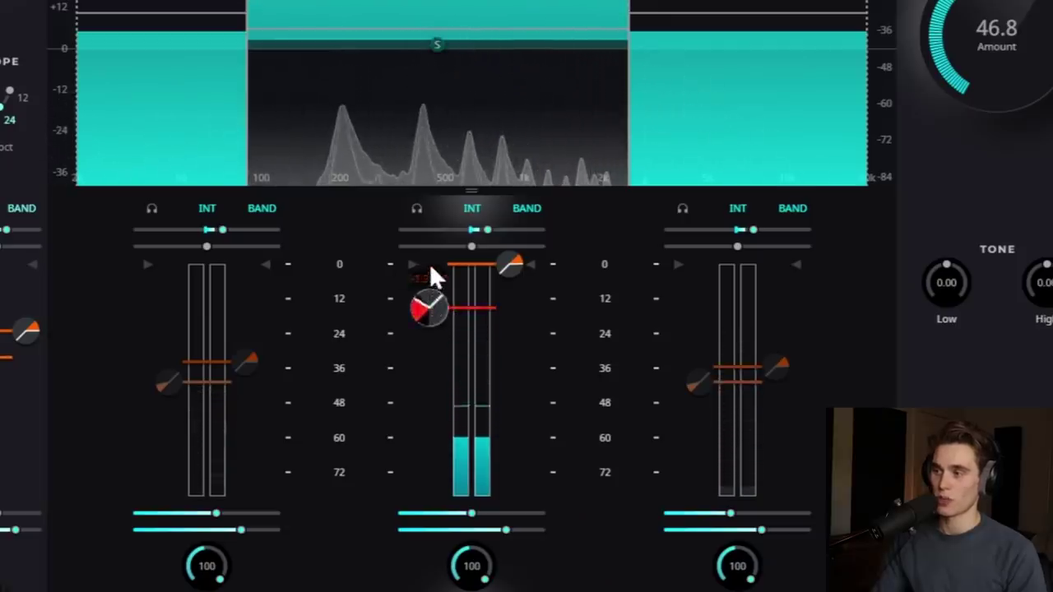
{"action": "left_click_drag", "start_coordinate": [473, 314], "coordinate": [421, 397]}
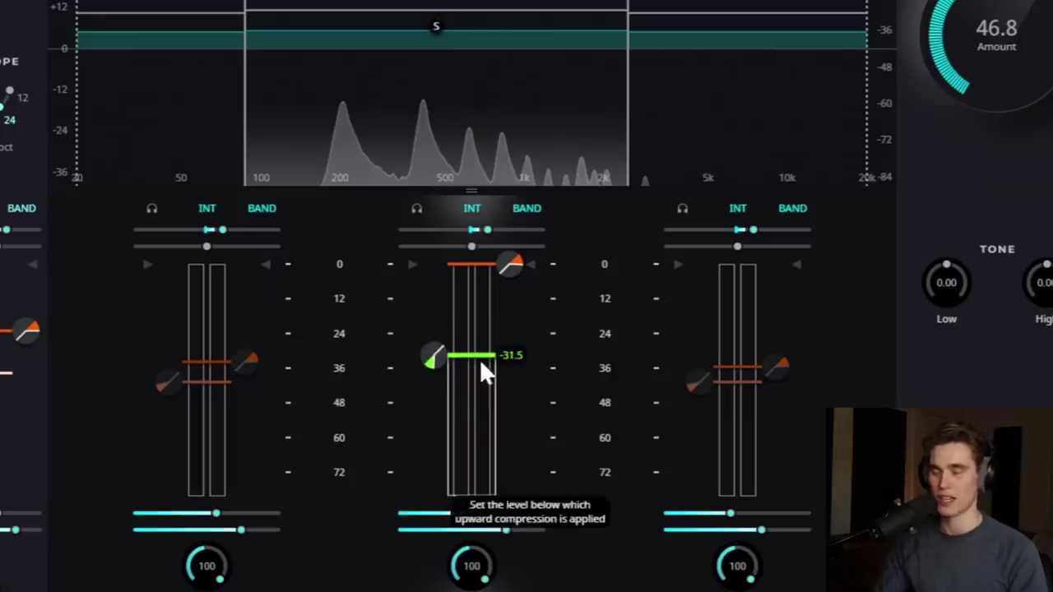
{"action": "left_click_drag", "start_coordinate": [479, 359], "coordinate": [475, 309]}
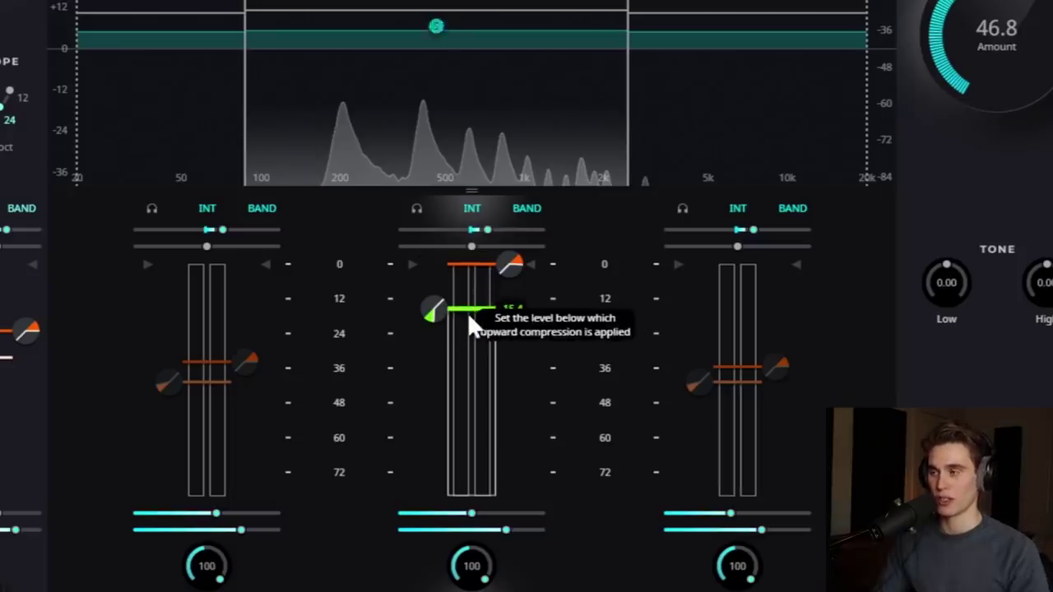
{"action": "left_click_drag", "start_coordinate": [470, 313], "coordinate": [472, 391]}
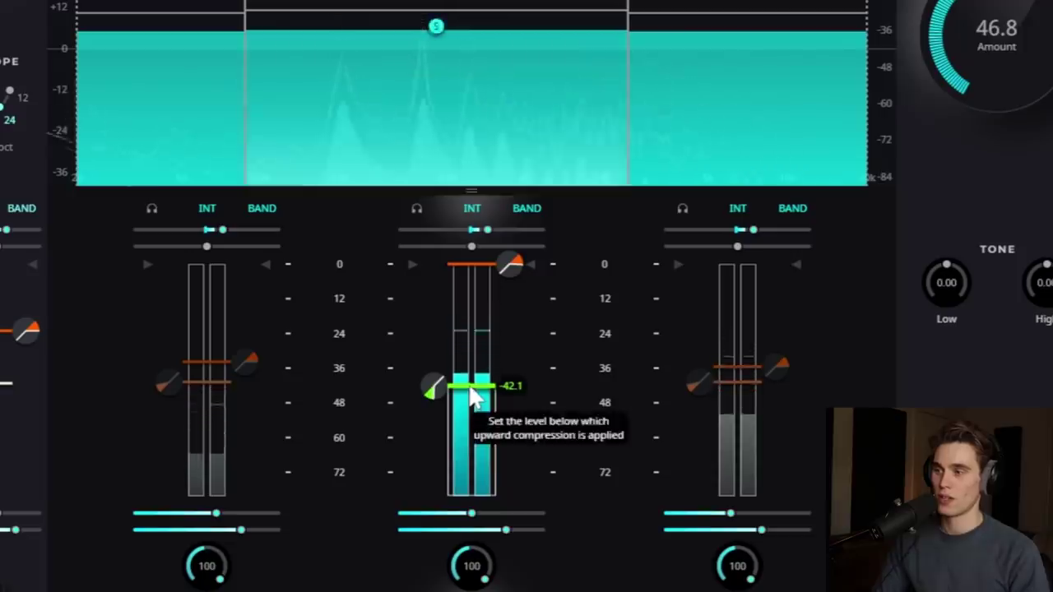
Set the mid band's downward threshold near -24 and push its downward ratio toward infinity.
{"action": "left_click_drag", "start_coordinate": [465, 265], "coordinate": [469, 301]}
{"action": "left_click_drag", "start_coordinate": [469, 343], "coordinate": [467, 330]}
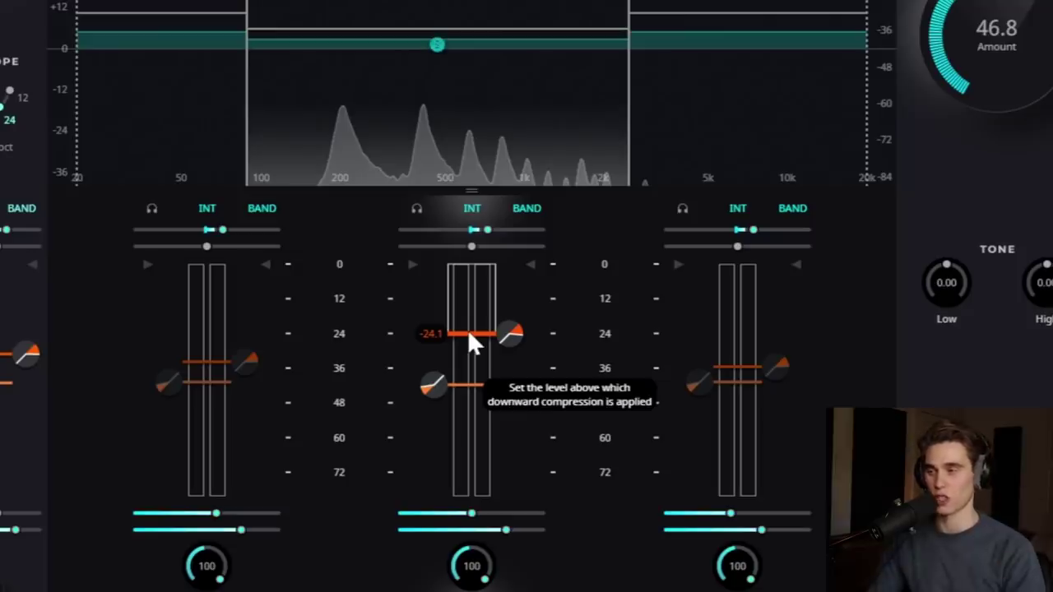
{"action": "mouse_move", "coordinate": [512, 336]}
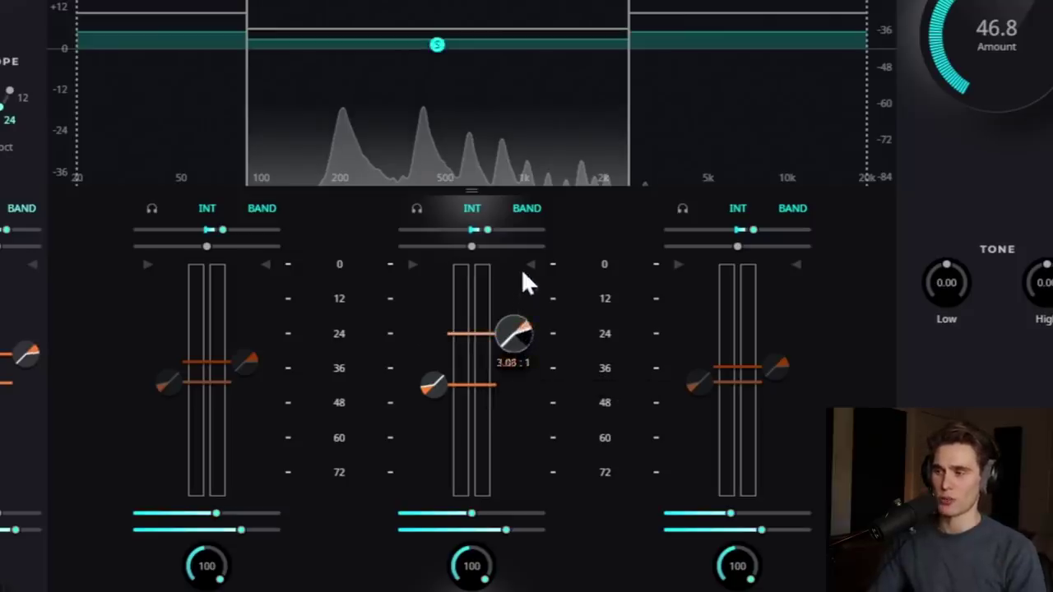
{"action": "left_click_drag", "start_coordinate": [522, 310], "coordinate": [522, 285]}
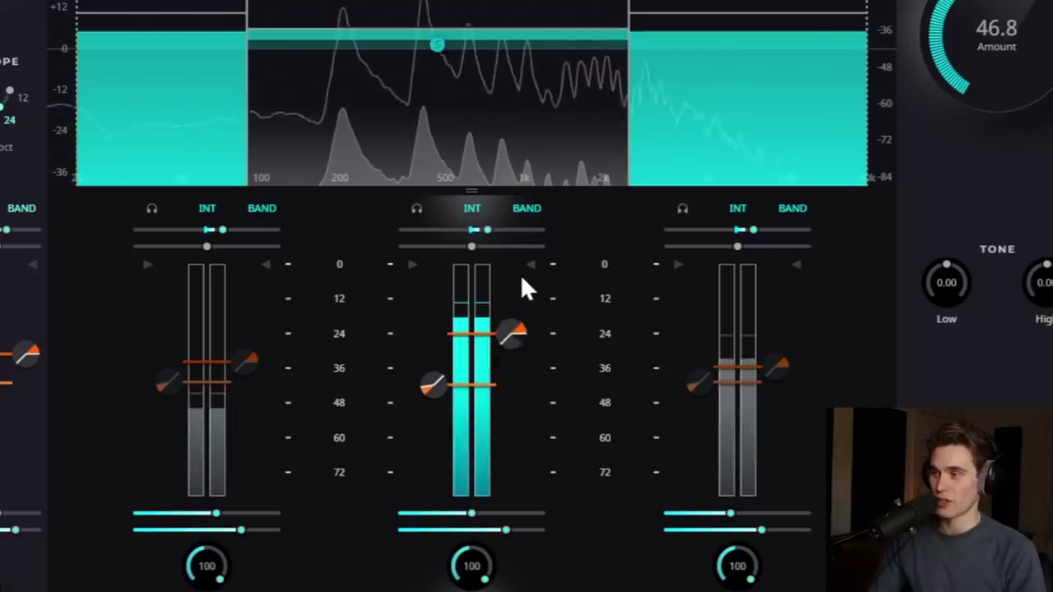
Drop the mid downward threshold to about -34 and boost the mid band gain to about 11 dB.
{"action": "left_click_drag", "start_coordinate": [476, 336], "coordinate": [471, 367]}
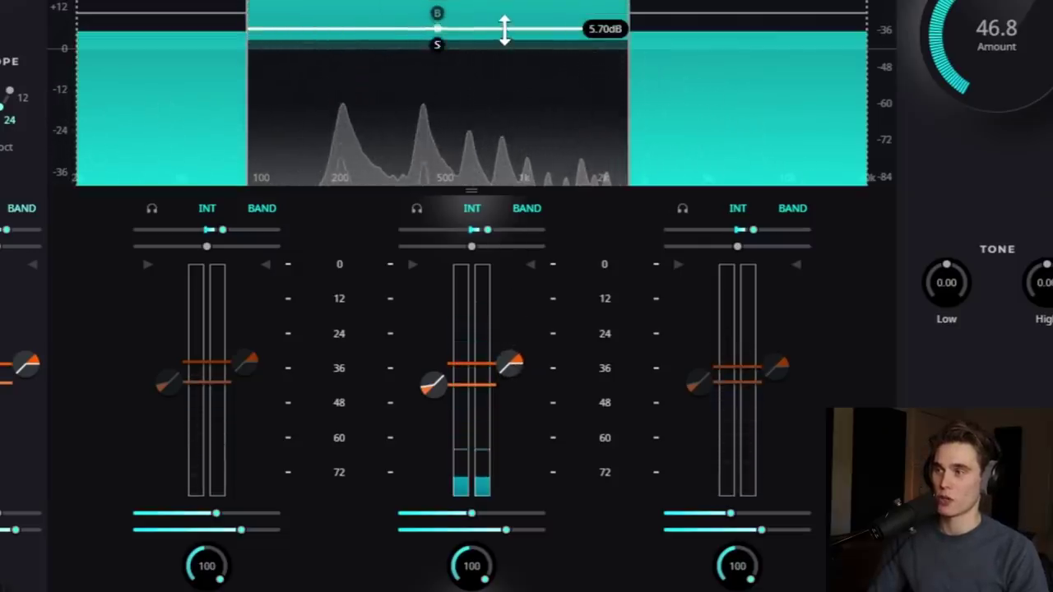
{"action": "left_click_drag", "start_coordinate": [503, 28], "coordinate": [508, 9]}
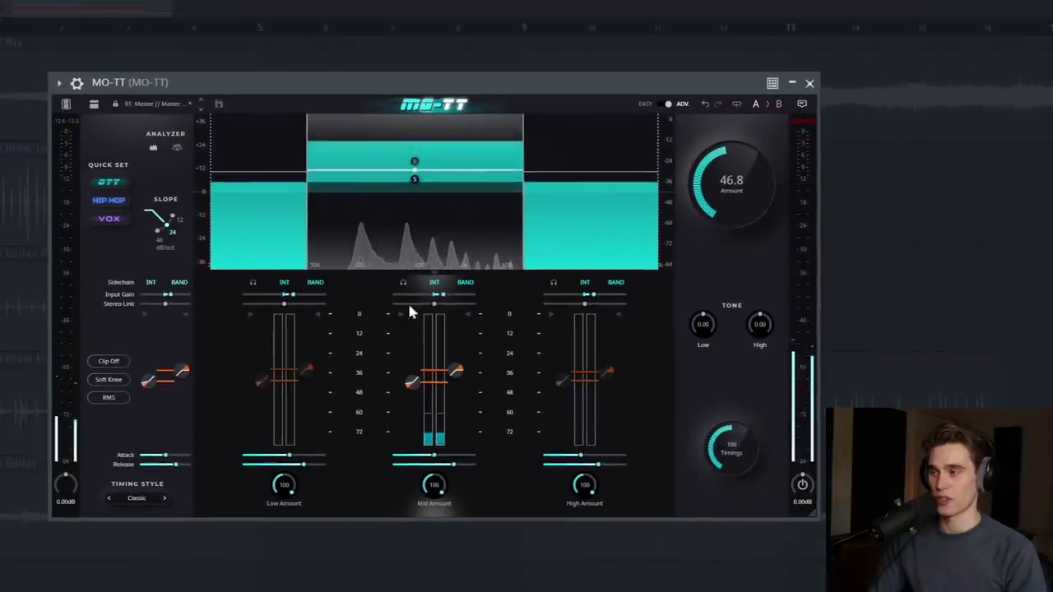
{"action": "left_click_drag", "start_coordinate": [454, 369], "coordinate": [453, 364]}
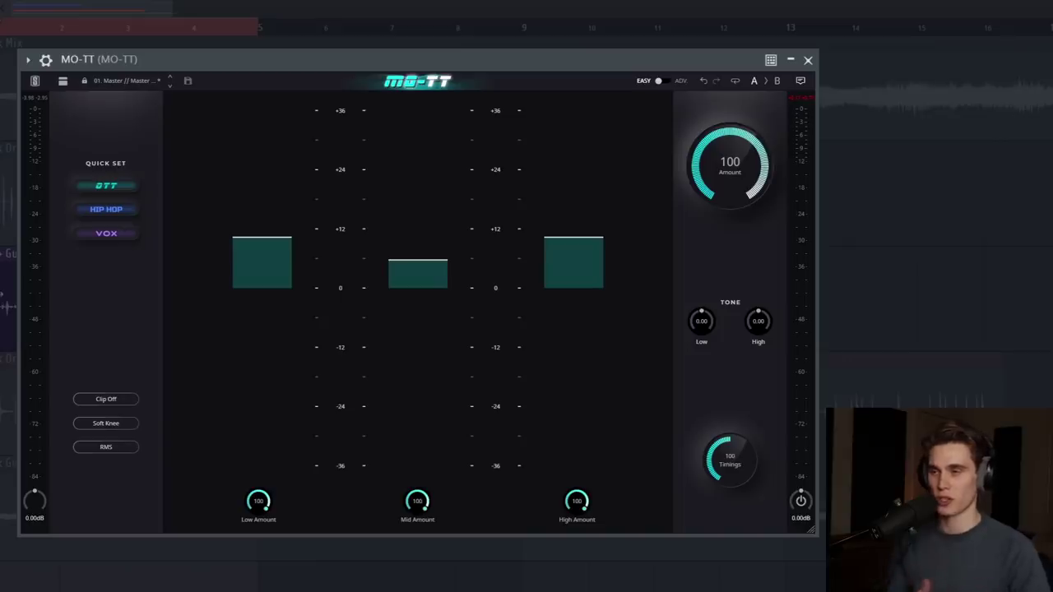
{"action": "left_click", "coordinate": [802, 501]}
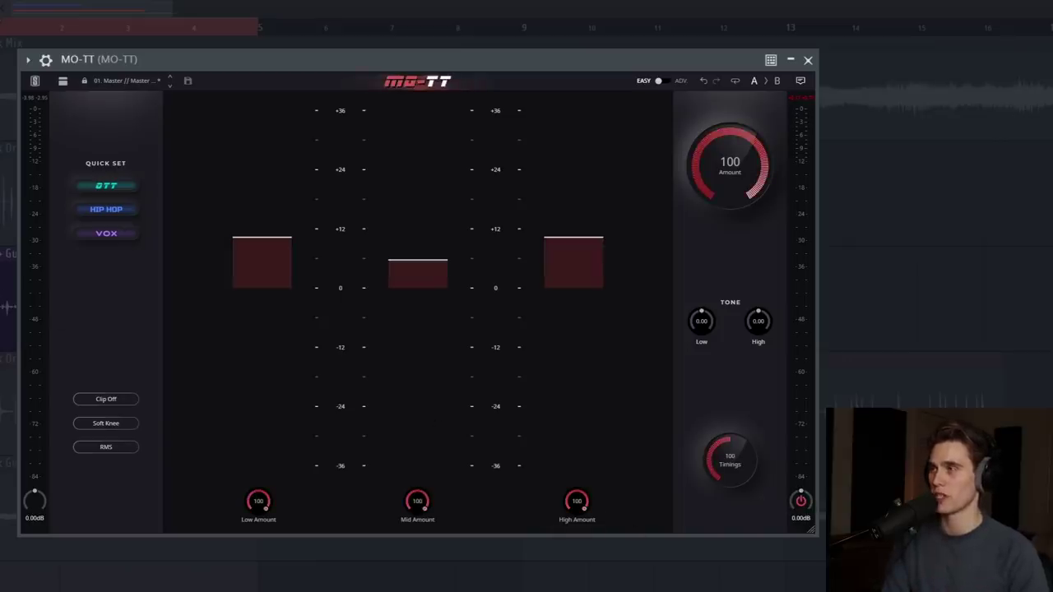
{"action": "key", "text": "space"}
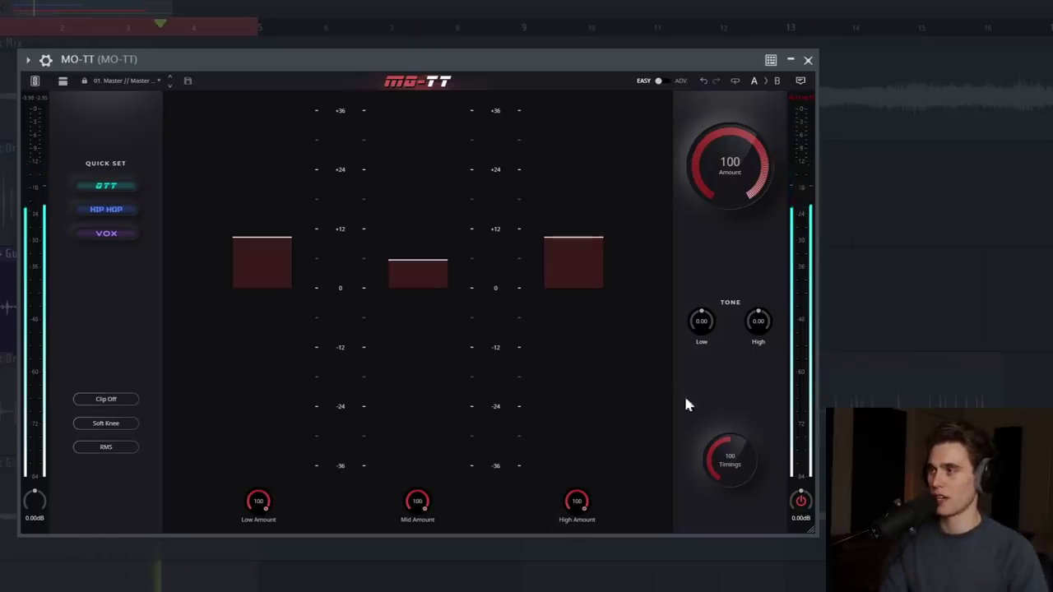
{"action": "key", "text": "space"}
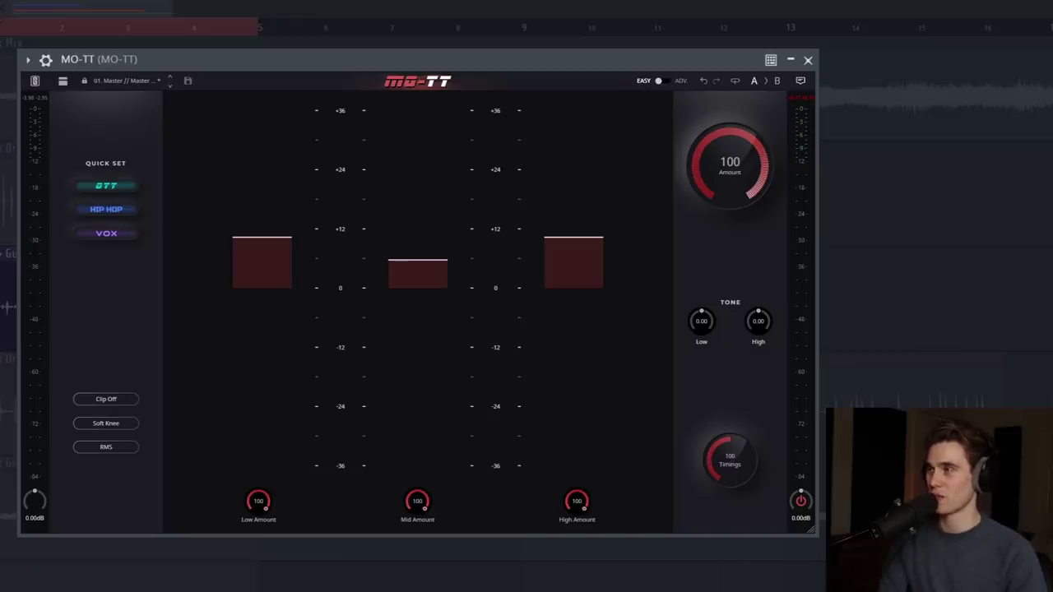
{"action": "key", "text": "space"}
{"action": "left_click", "coordinate": [800, 499]}
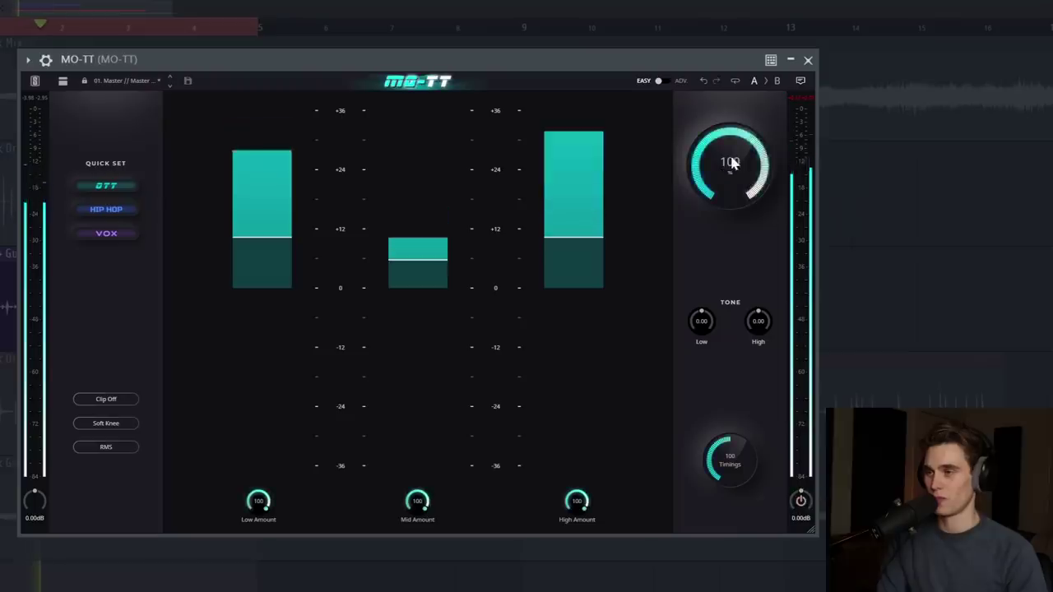
{"action": "left_click_drag", "start_coordinate": [726, 164], "coordinate": [706, 122]}
In the advanced controls, enable clipping and pull the clip threshold down hard.
{"action": "left_click", "coordinate": [662, 80]}
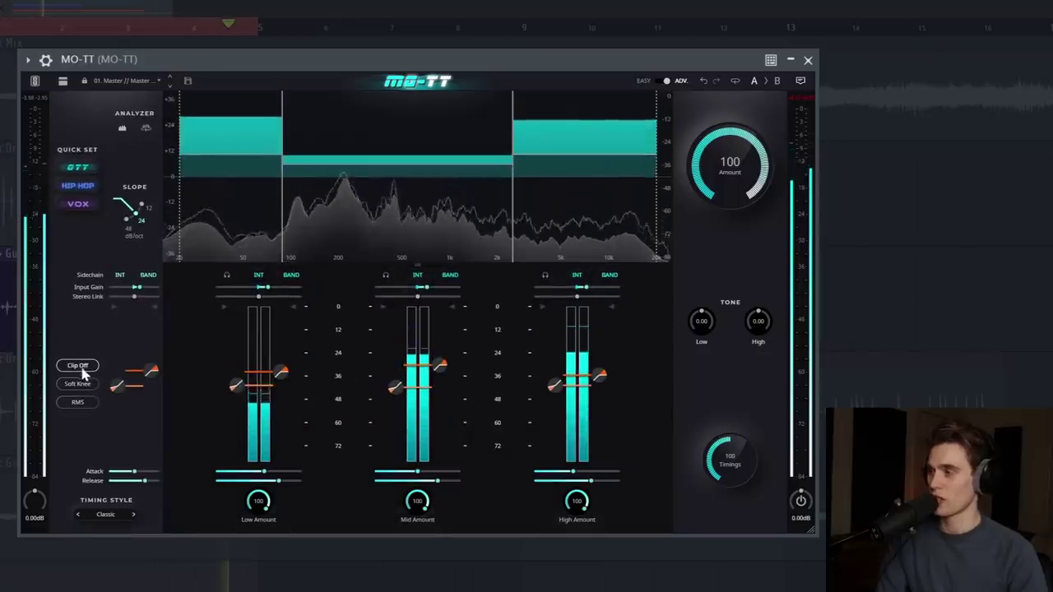
{"action": "left_click", "coordinate": [79, 366]}
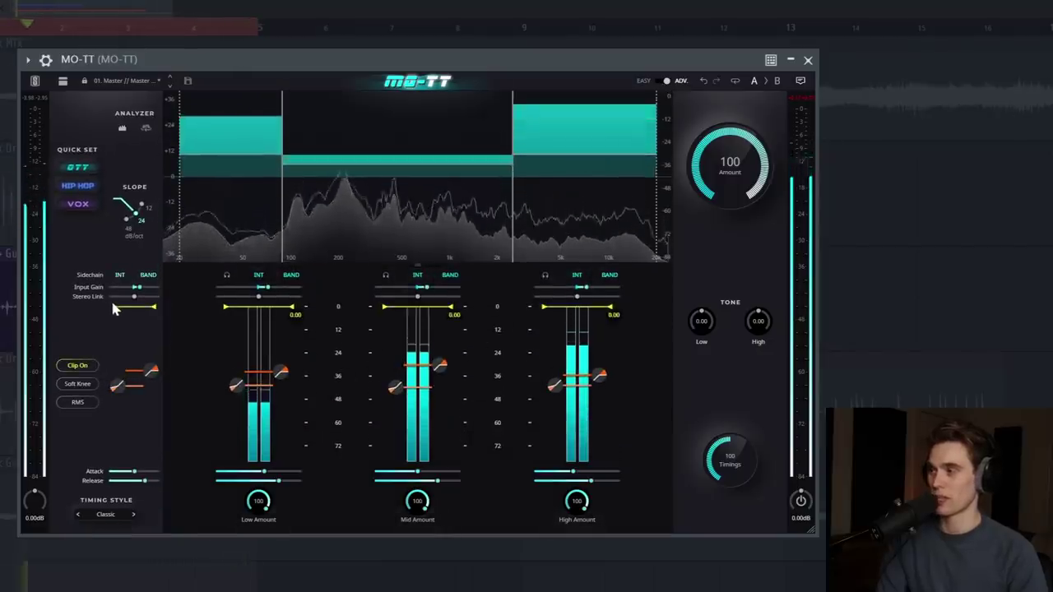
{"action": "left_click_drag", "start_coordinate": [115, 313], "coordinate": [119, 402]}
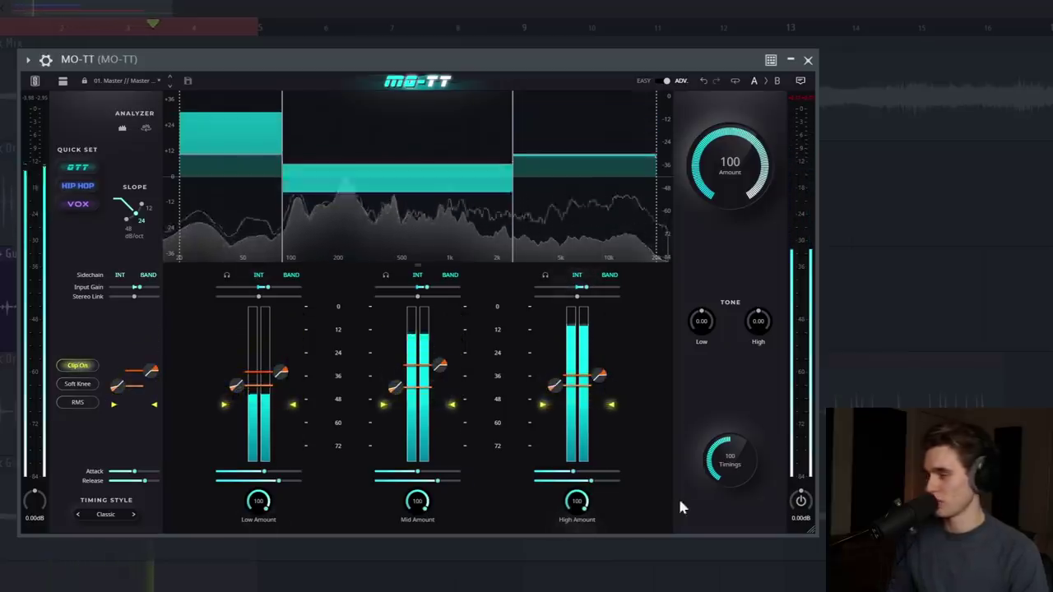
Raise the output gain to 3.78 dB and A/B it against the bypassed sound.
{"action": "left_click_drag", "start_coordinate": [802, 502], "coordinate": [805, 481]}
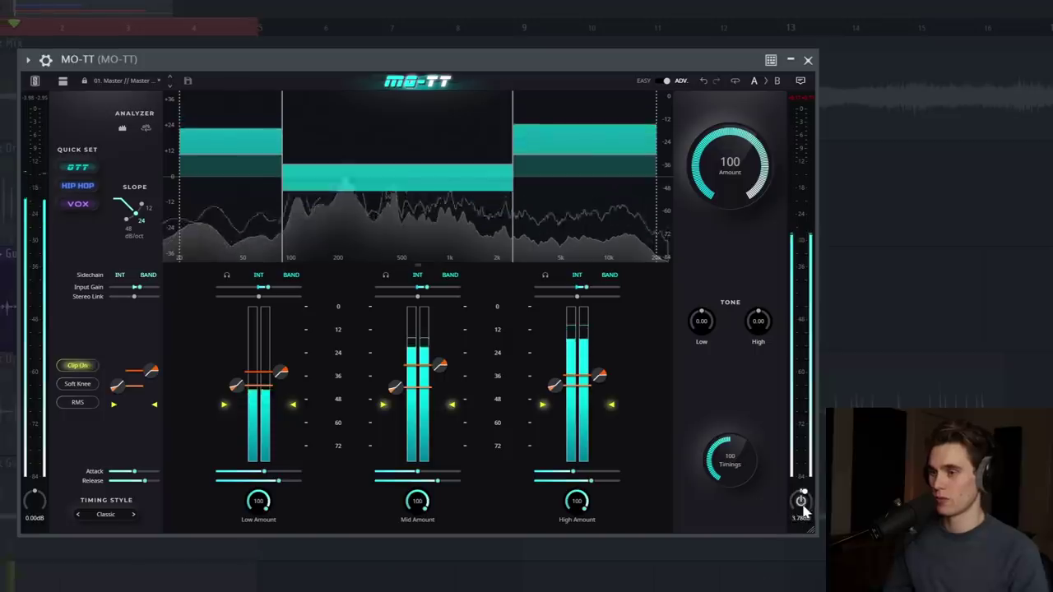
{"action": "left_click", "coordinate": [801, 502]}
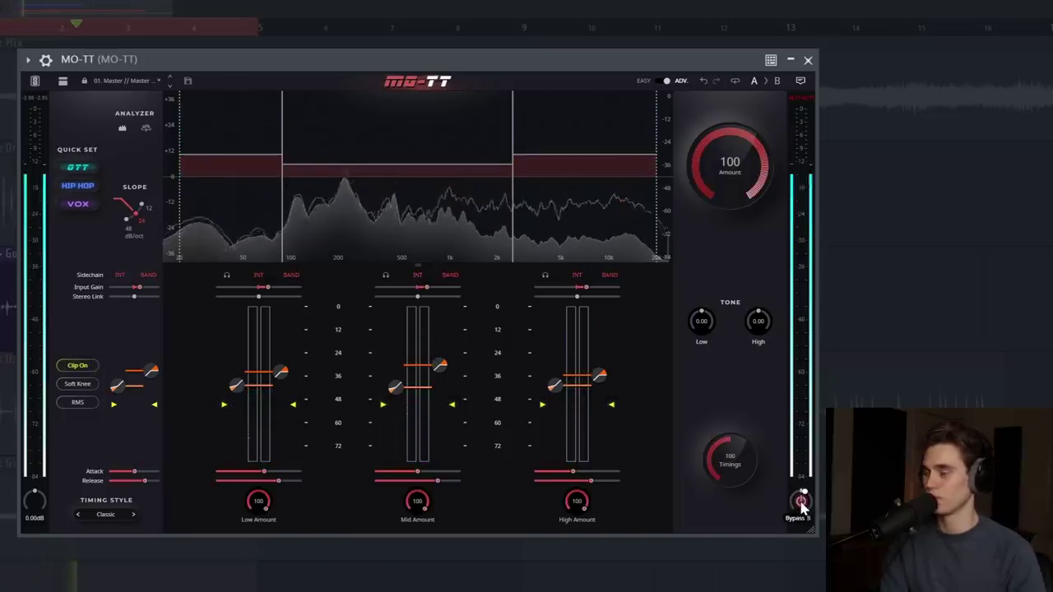
{"action": "left_click", "coordinate": [801, 503]}
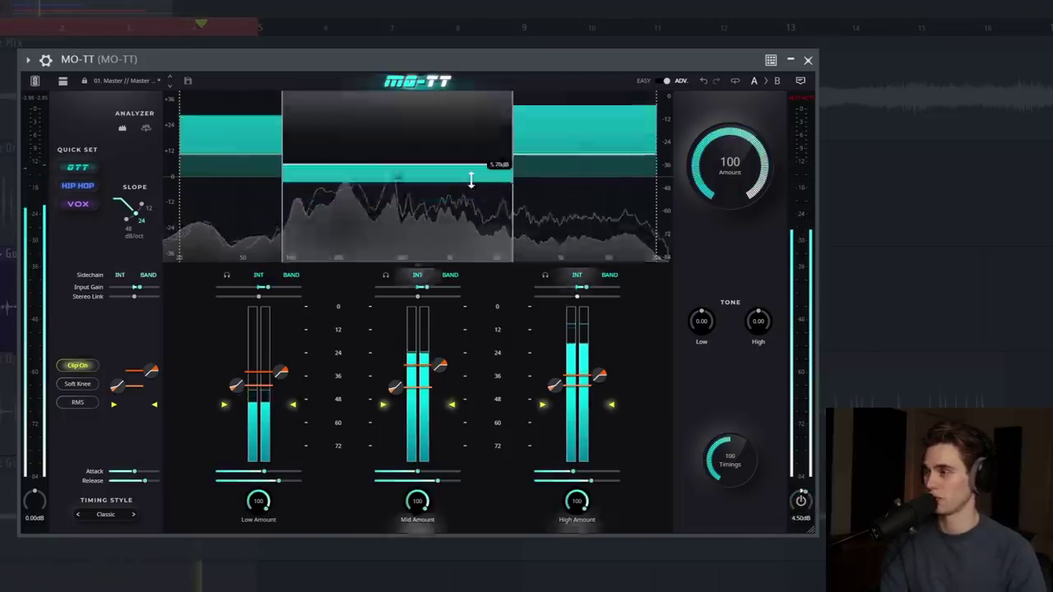
Lower the low and high band gains and set Tone Low to 29.3 and Tone High to -60.0.
{"action": "left_click_drag", "start_coordinate": [235, 154], "coordinate": [245, 164]}
{"action": "left_click_drag", "start_coordinate": [606, 153], "coordinate": [607, 165]}
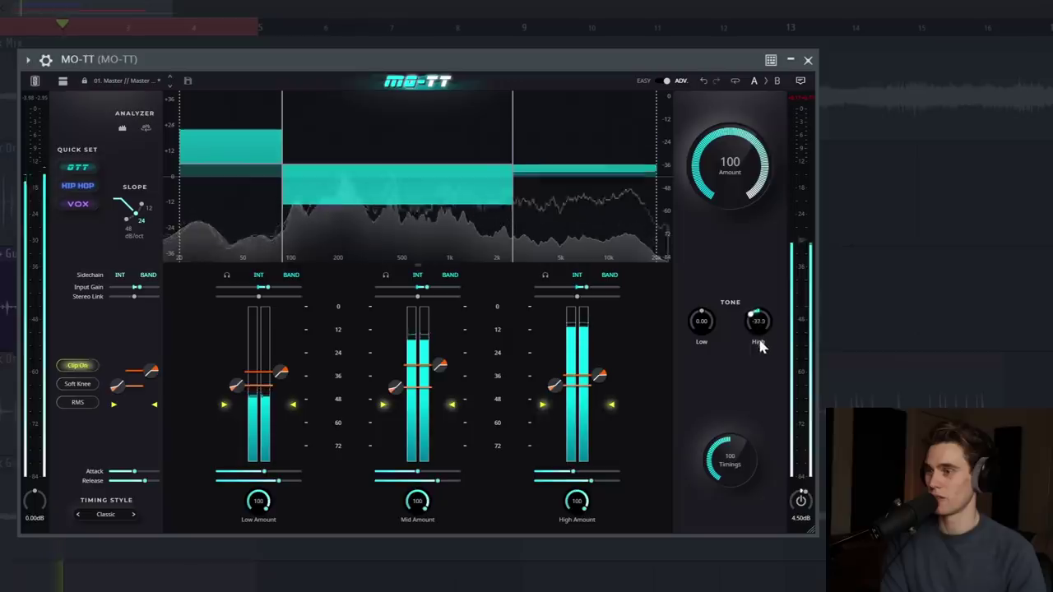
{"action": "left_click_drag", "start_coordinate": [761, 346], "coordinate": [762, 367]}
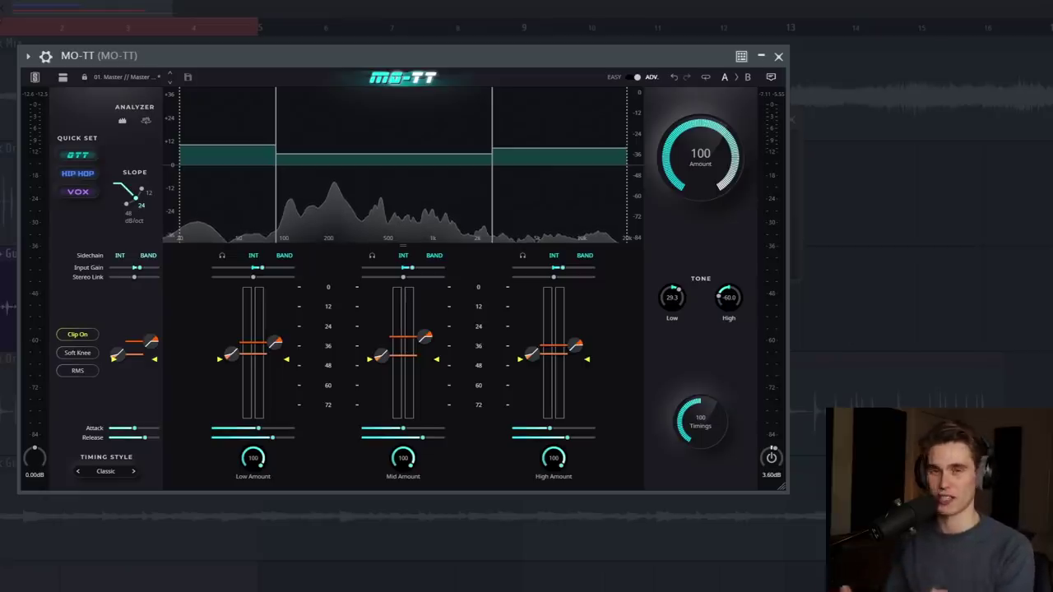
Compare the bypassed and active sound during playback, leaving MO-TT enabled.
{"action": "left_click", "coordinate": [771, 458]}
{"action": "key", "text": "space"}
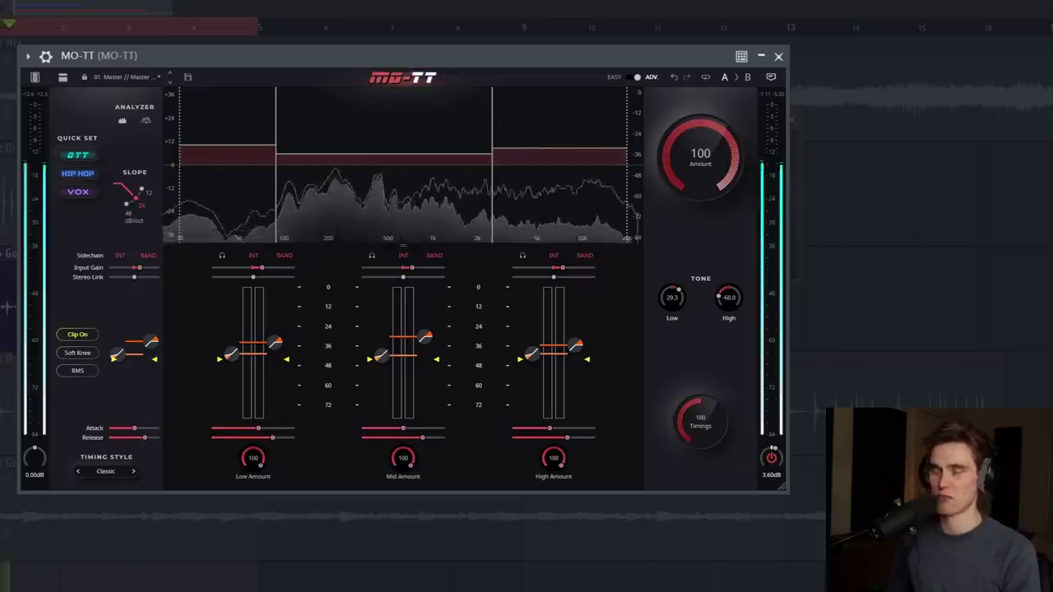
{"action": "left_click", "coordinate": [771, 458]}
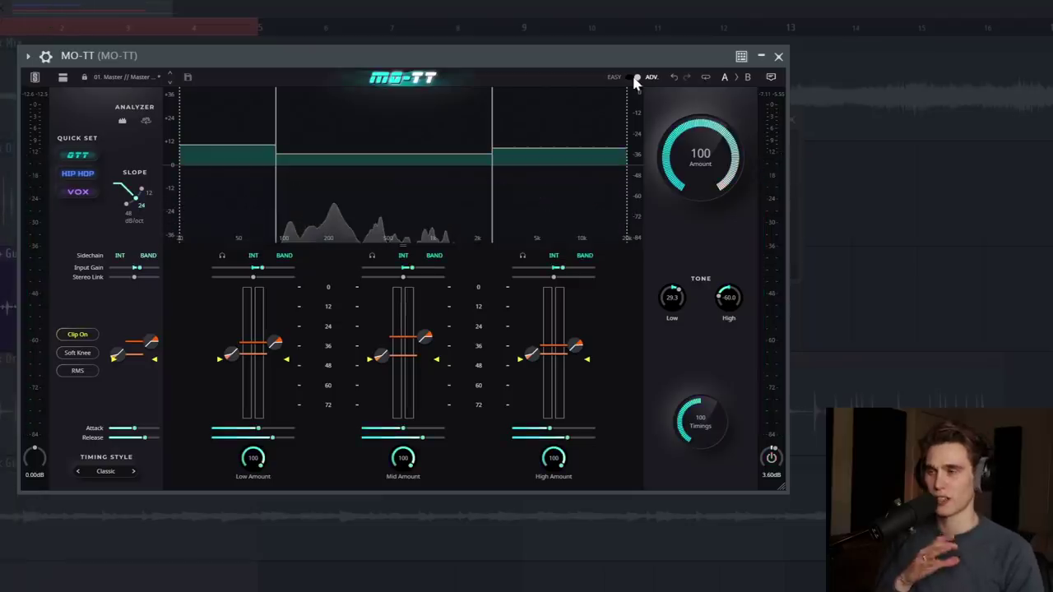
In the simple view, lower all three band gains (high to 6.03 dB) and cut Amount to 19.4.
{"action": "left_click", "coordinate": [636, 77]}
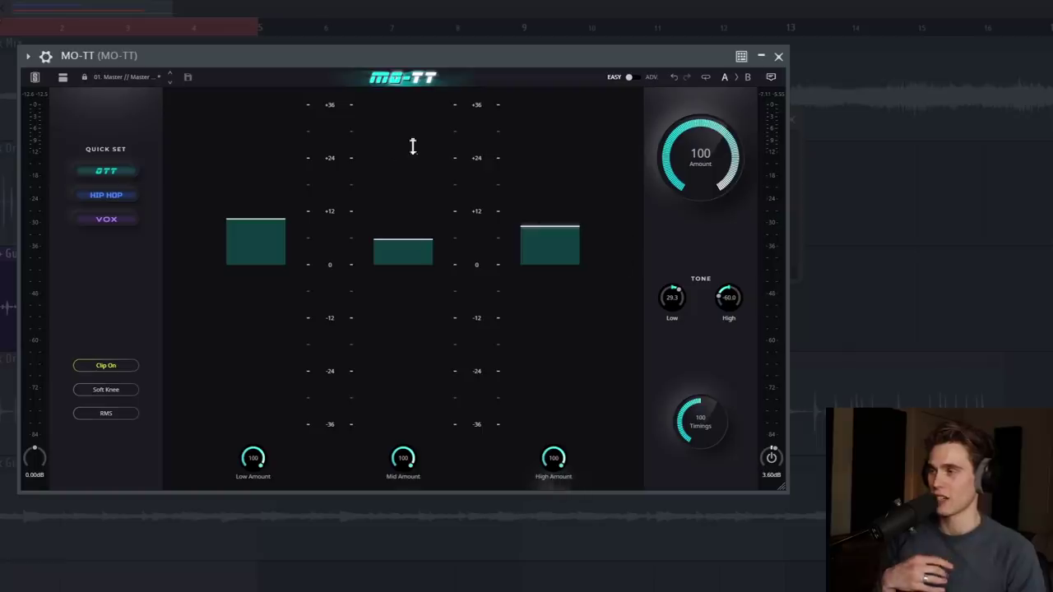
{"action": "left_click_drag", "start_coordinate": [238, 216], "coordinate": [238, 232]}
{"action": "left_click_drag", "start_coordinate": [379, 238], "coordinate": [388, 246]}
{"action": "left_click_drag", "start_coordinate": [537, 233], "coordinate": [533, 240]}
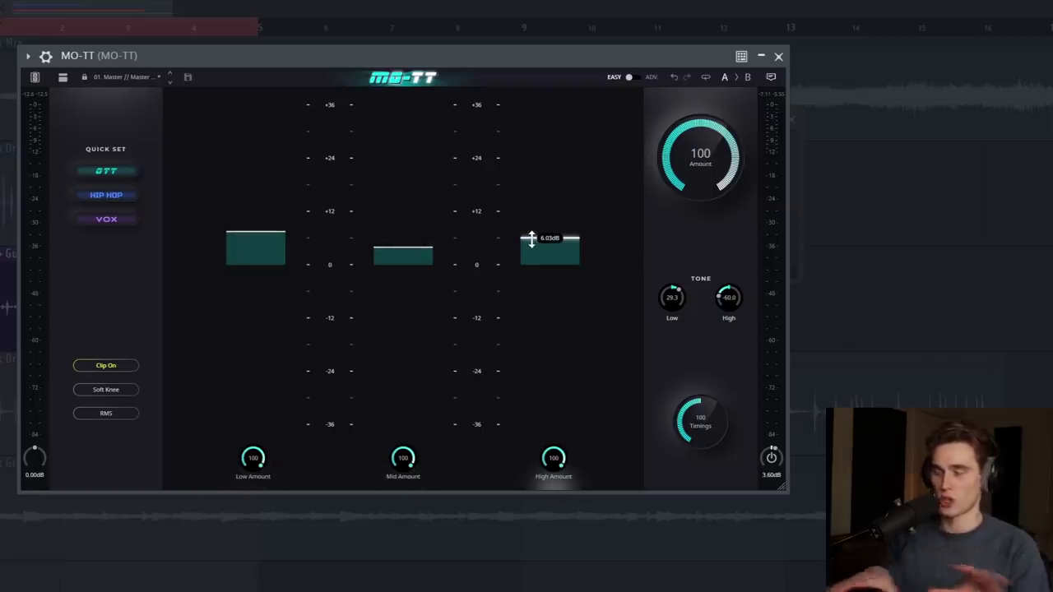
{"action": "left_click_drag", "start_coordinate": [719, 153], "coordinate": [692, 246]}
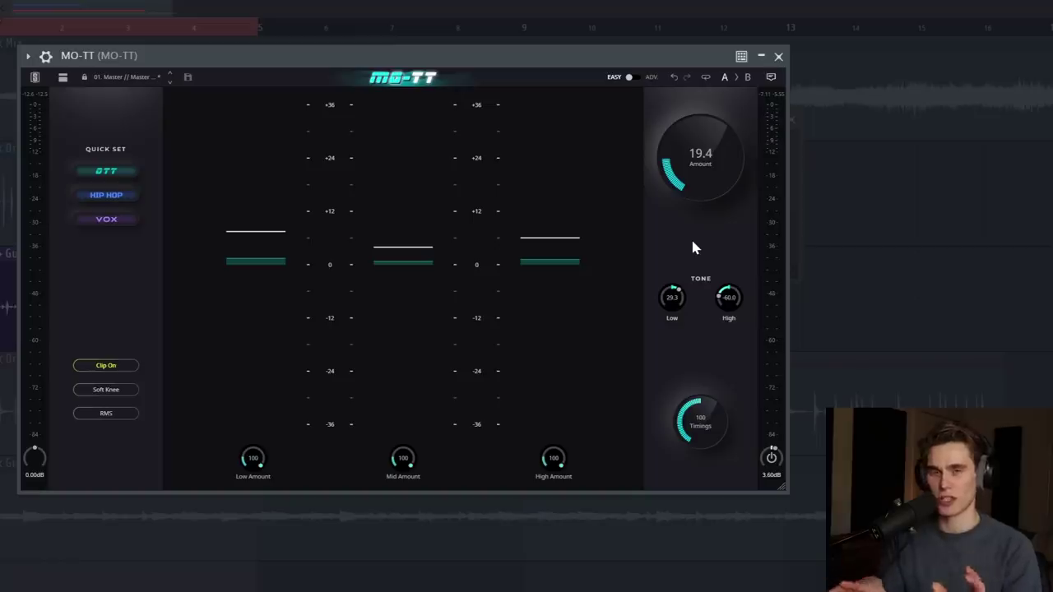
{"action": "left_click", "coordinate": [632, 77]}
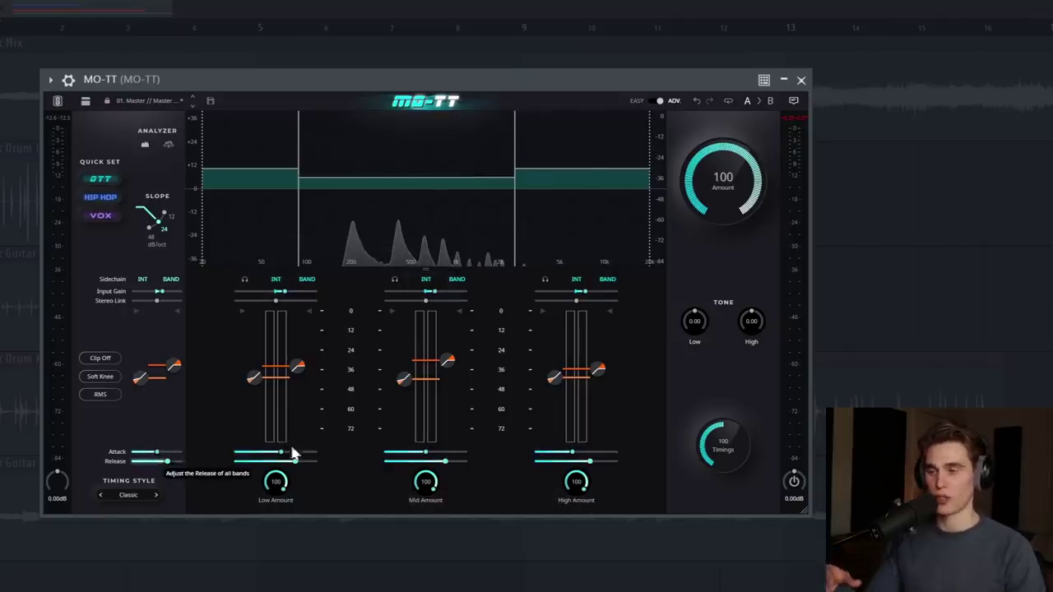
{"action": "left_click_drag", "start_coordinate": [723, 454], "coordinate": [724, 465]}
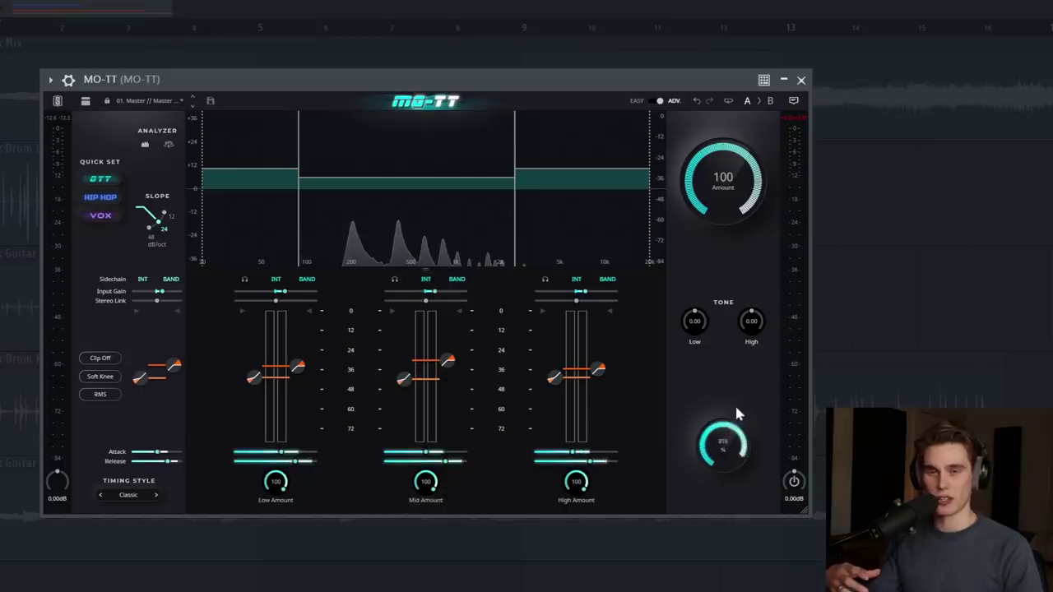
{"action": "mouse_move", "coordinate": [736, 414]}
{"action": "left_mouse_down"}
{"action": "mouse_move", "coordinate": [725, 471]}
{"action": "mouse_move", "coordinate": [728, 422]}
{"action": "left_mouse_up"}
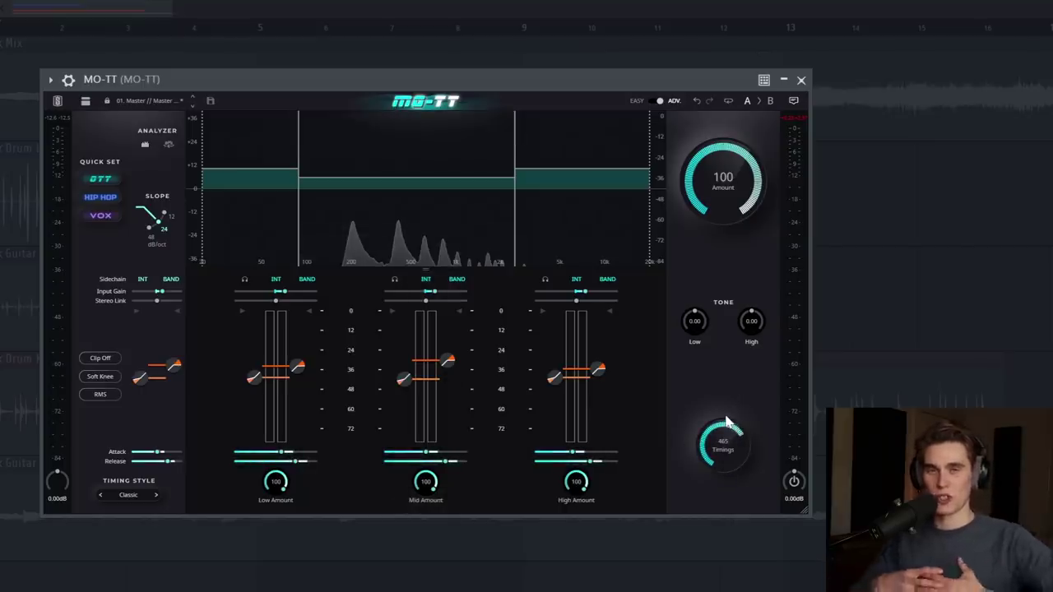
{"action": "left_click_drag", "start_coordinate": [726, 422], "coordinate": [735, 466]}
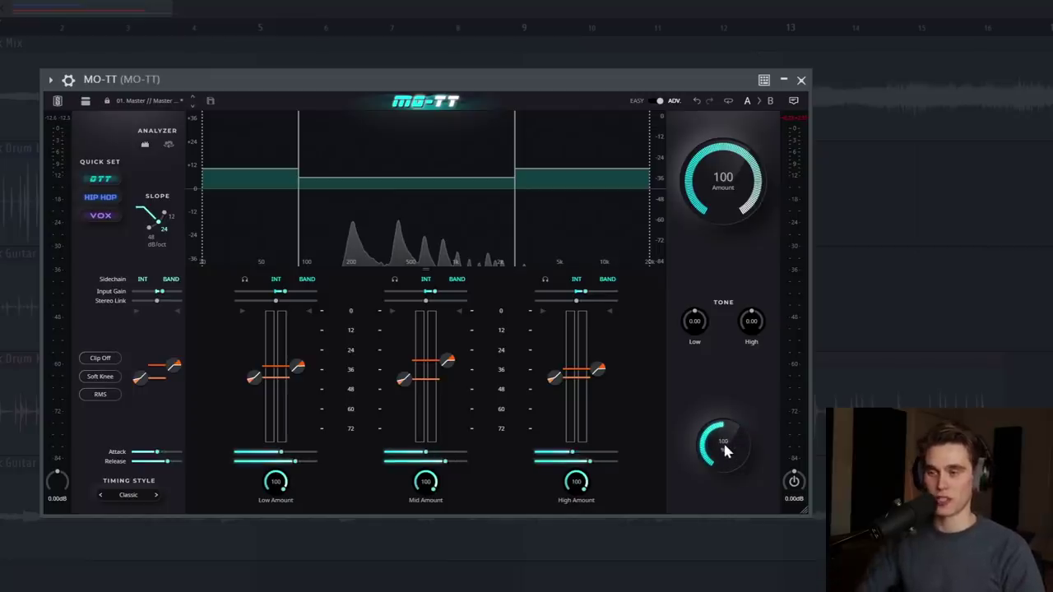